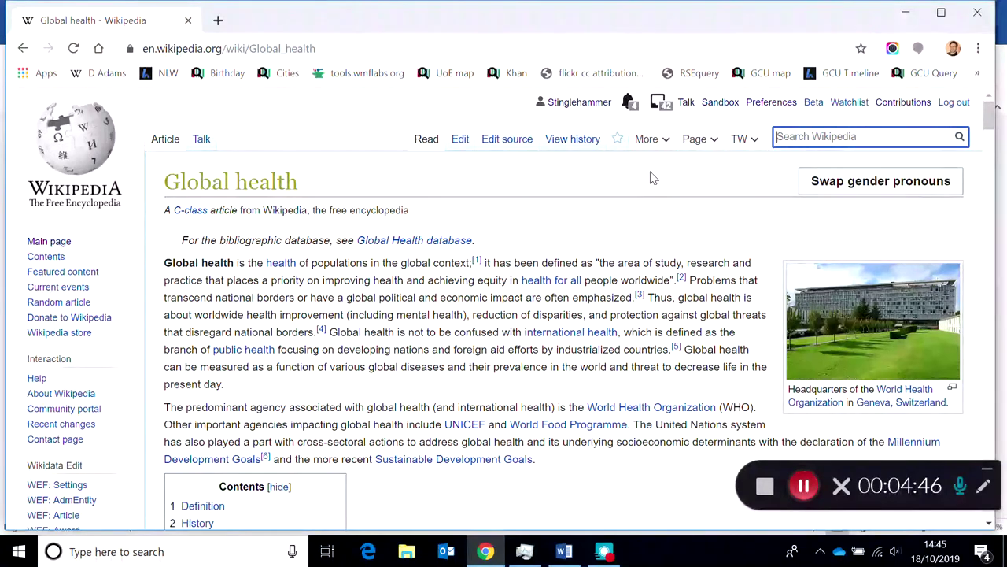
# - Go from the Global health article to your user page, then to your user talk page
pyautogui.click(560, 105)
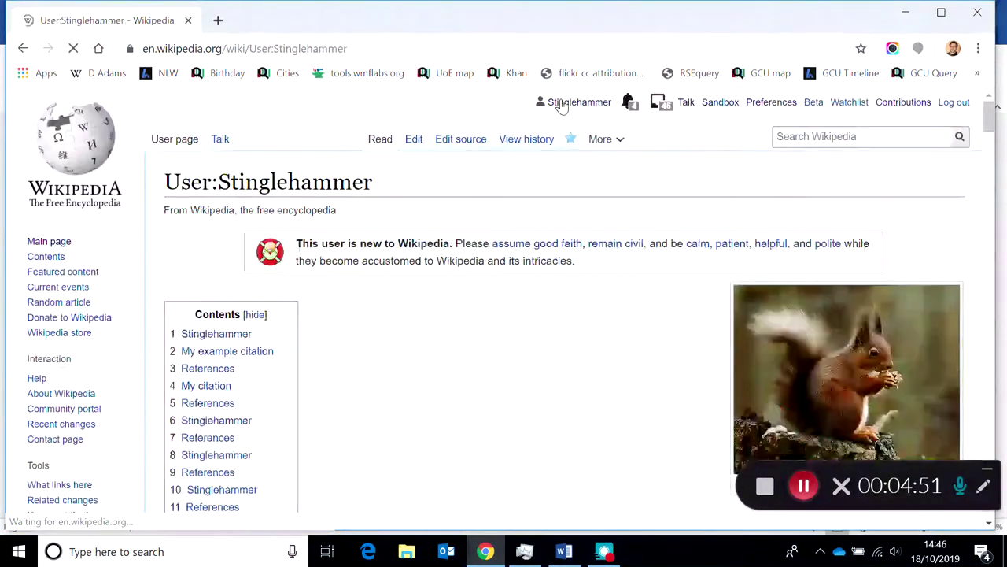
pyautogui.click(686, 108)
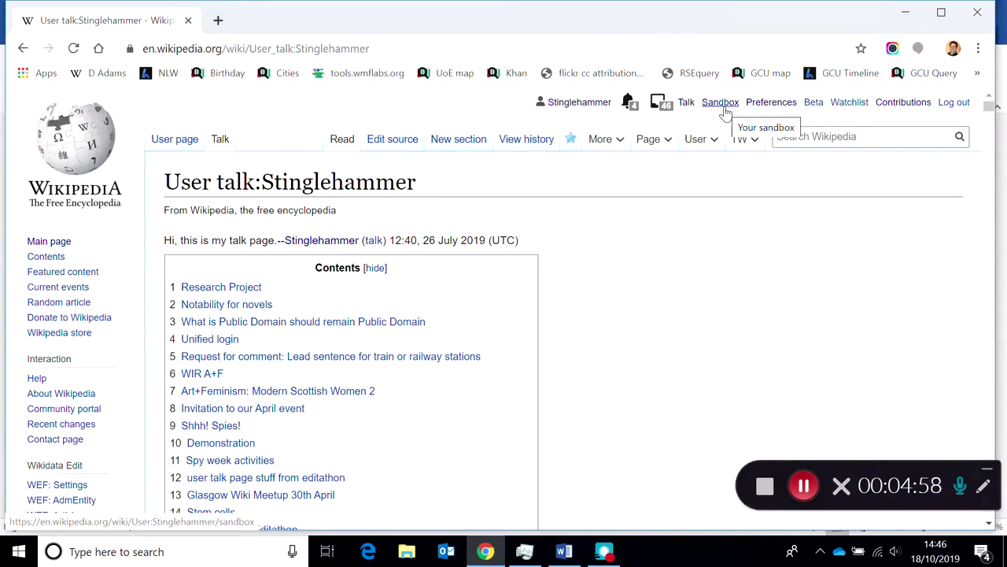
# - Open your personal sandbox page and scroll through its content
pyautogui.click(724, 110)
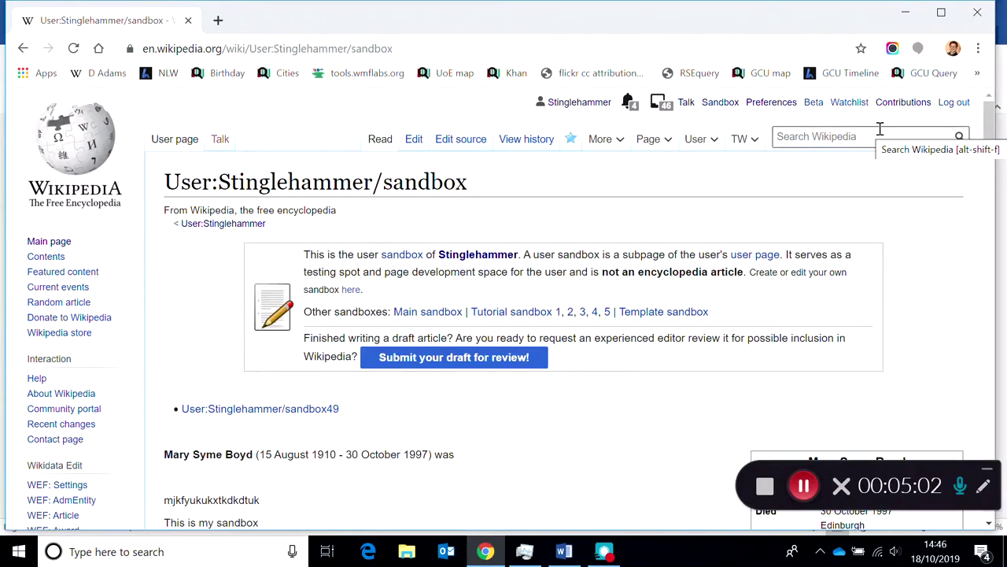
pyautogui.moveTo(992, 134); pyautogui.dragTo(993, 161)
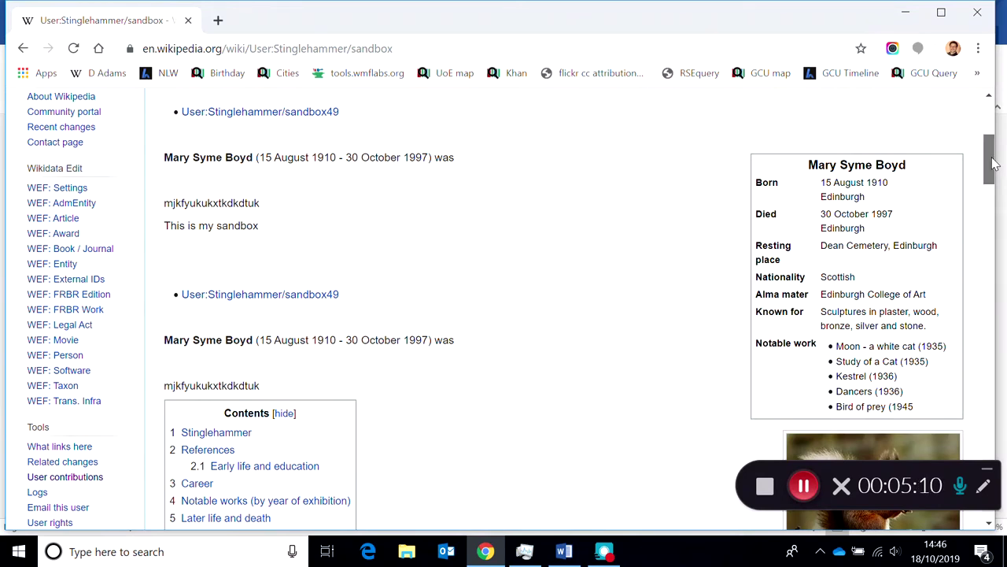
pyautogui.moveTo(994, 162); pyautogui.dragTo(988, 128)
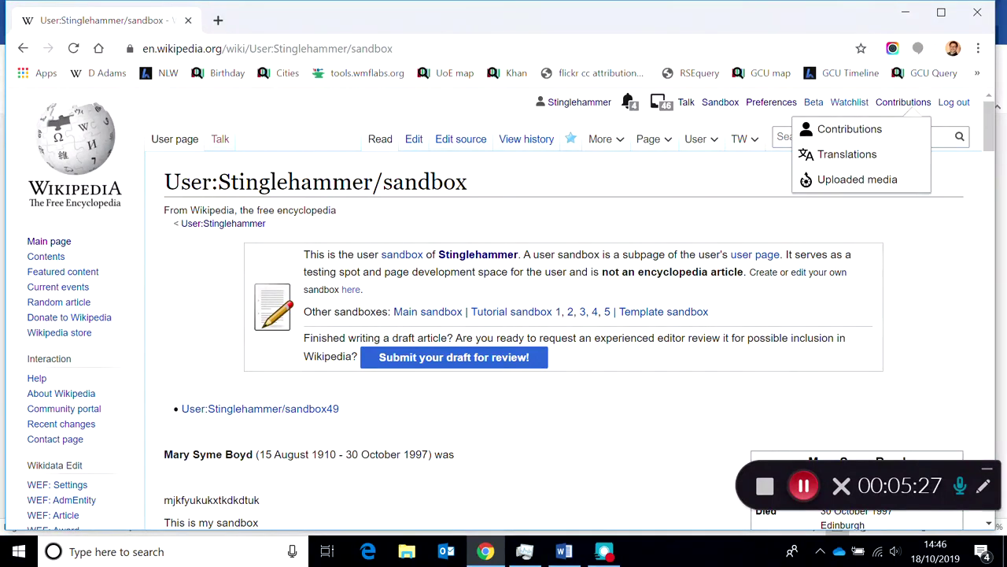
# - In a new tab, search Google for wikipedia and reach the English Wikipedia Main Page
pyautogui.click(219, 21)
pyautogui.write('wikipedia')
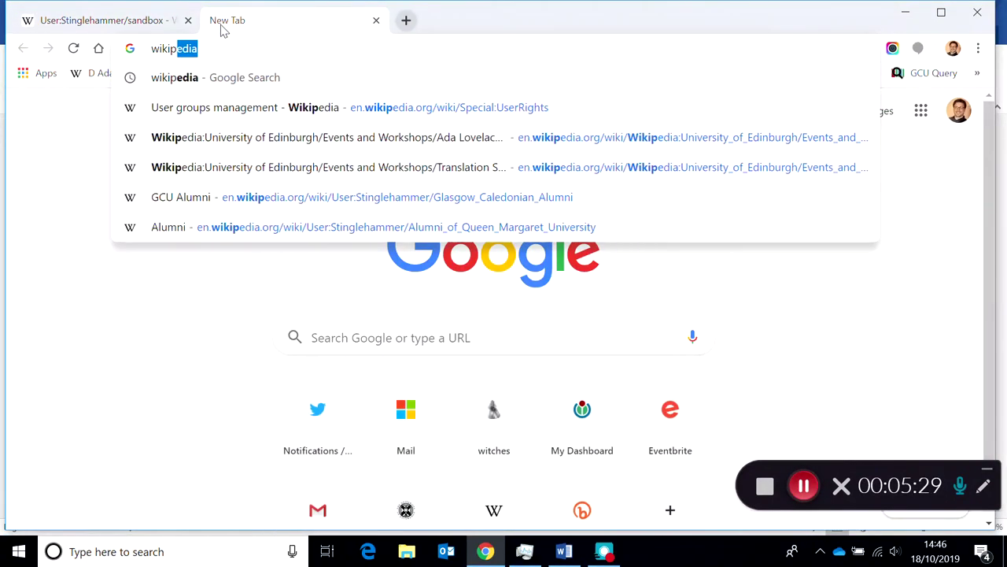
pyautogui.press('Return')
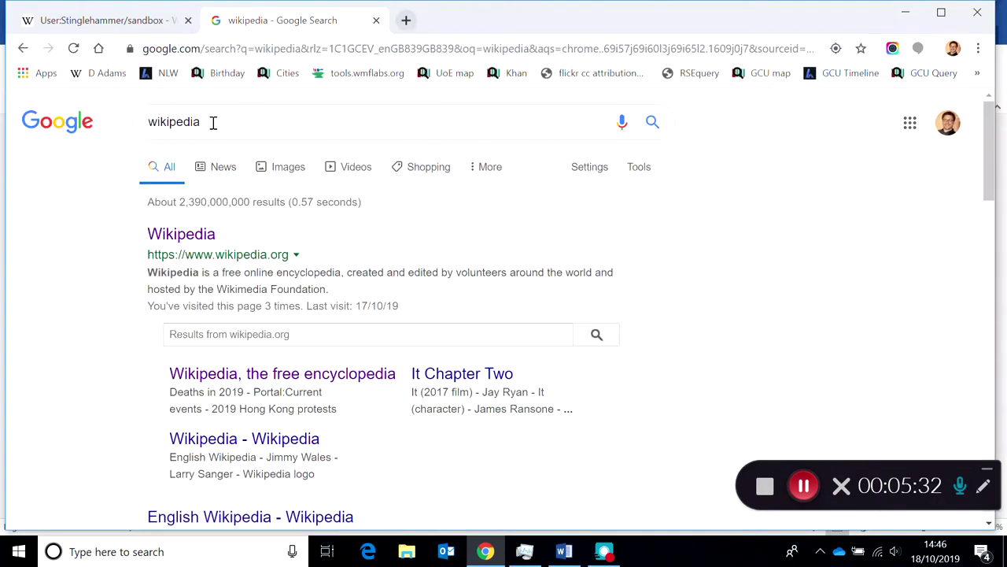
pyautogui.click(189, 234)
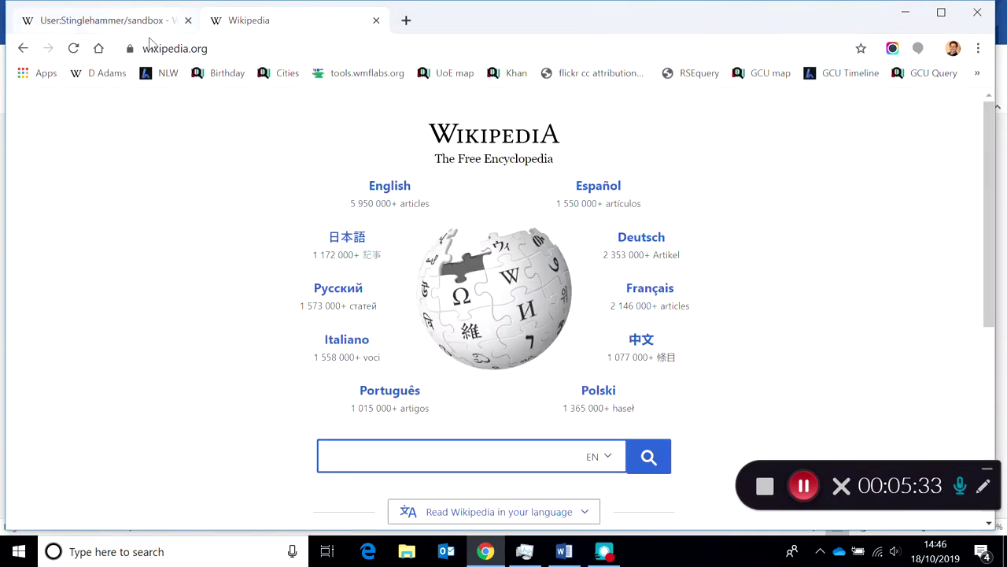
pyautogui.click(391, 188)
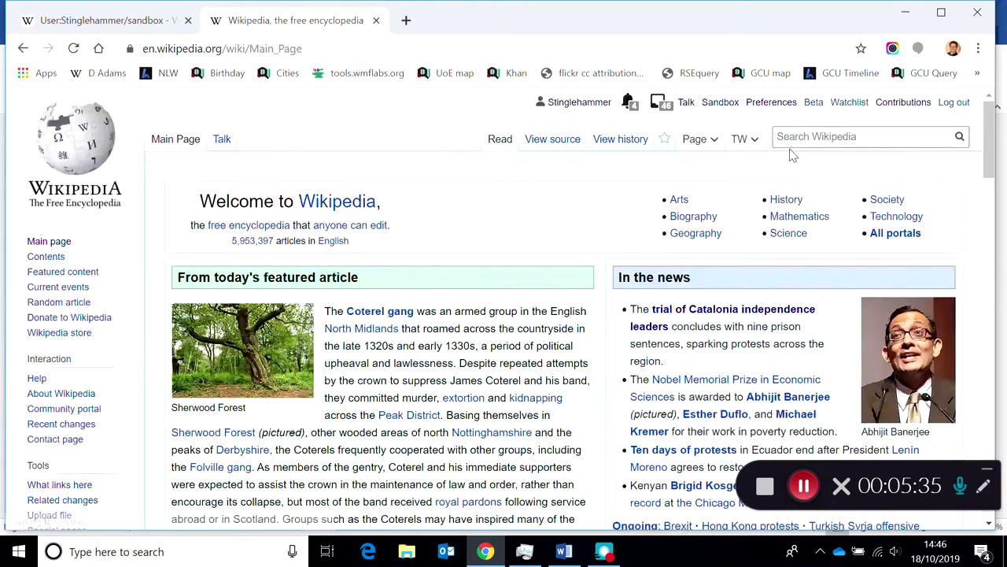
# - Search Wikipedia for the other editor's user page and open its sandbox5 subpage
pyautogui.click(791, 135)
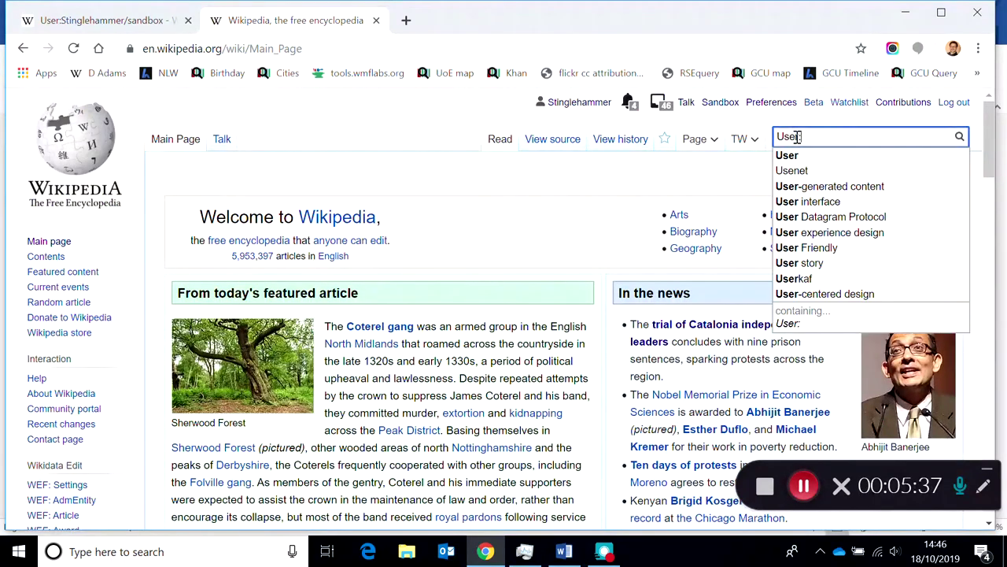
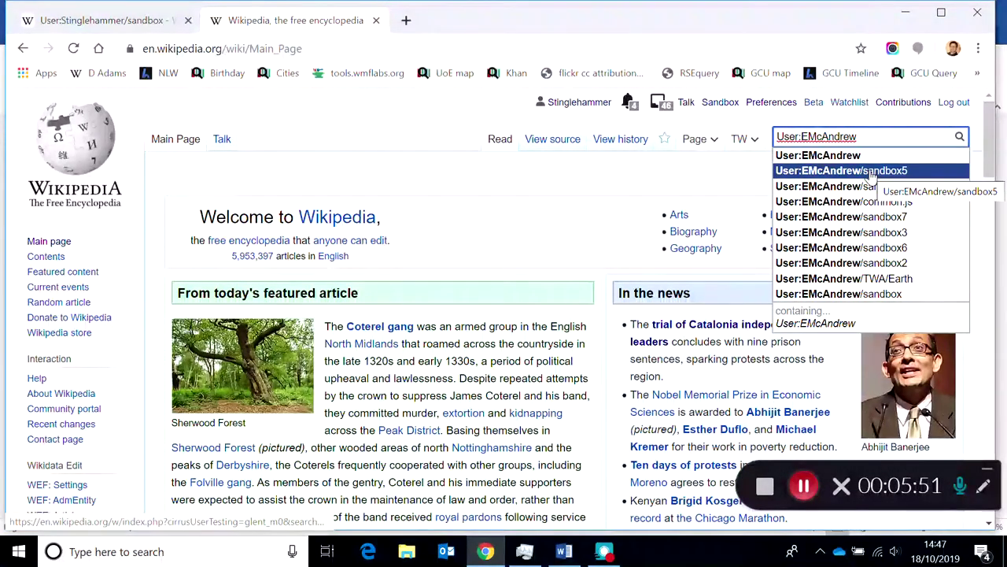
pyautogui.click(872, 175)
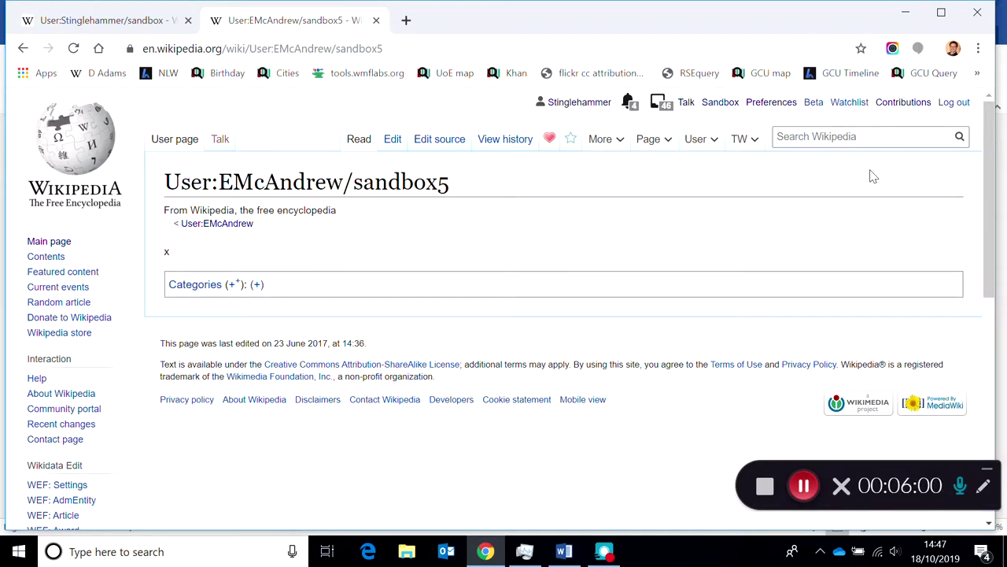
pyautogui.click(132, 11)
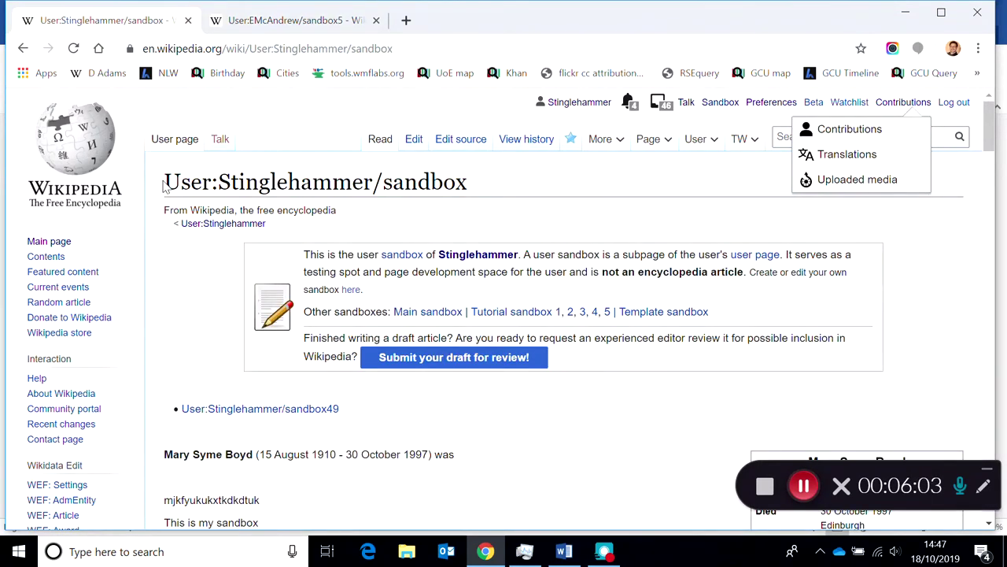
# - Copy your sandbox page title and paste it into the Wikipedia search box
pyautogui.moveTo(163, 184); pyautogui.dragTo(479, 197)
pyautogui.hotkey('ctrl', 'c')
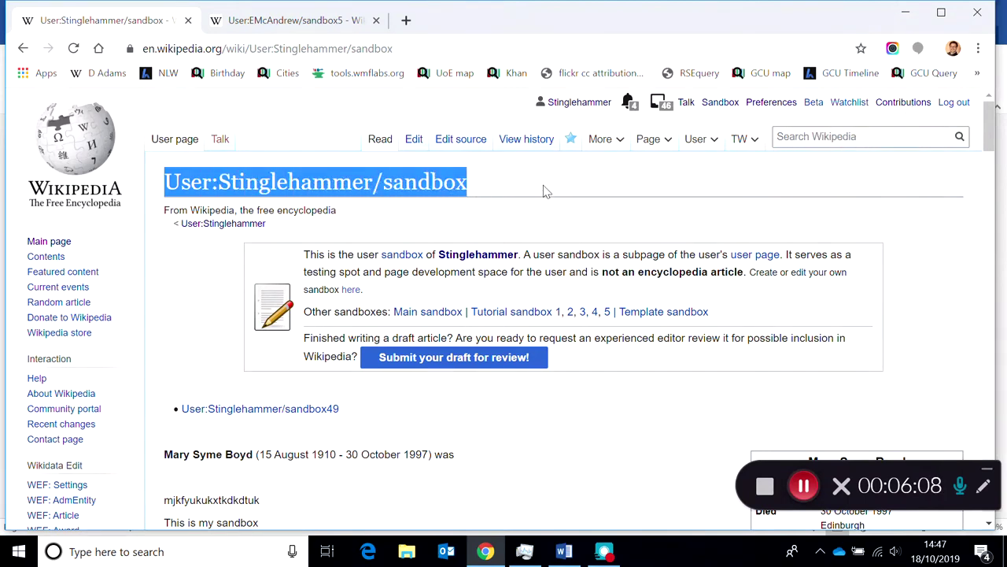
pyautogui.click(809, 135)
pyautogui.hotkey('ctrl', 'v')
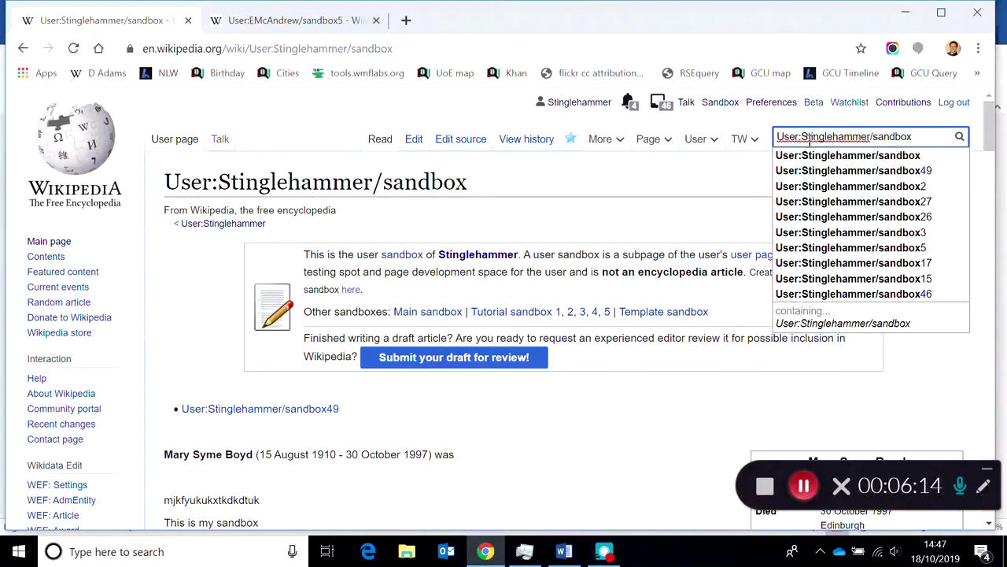
pyautogui.click(263, 110)
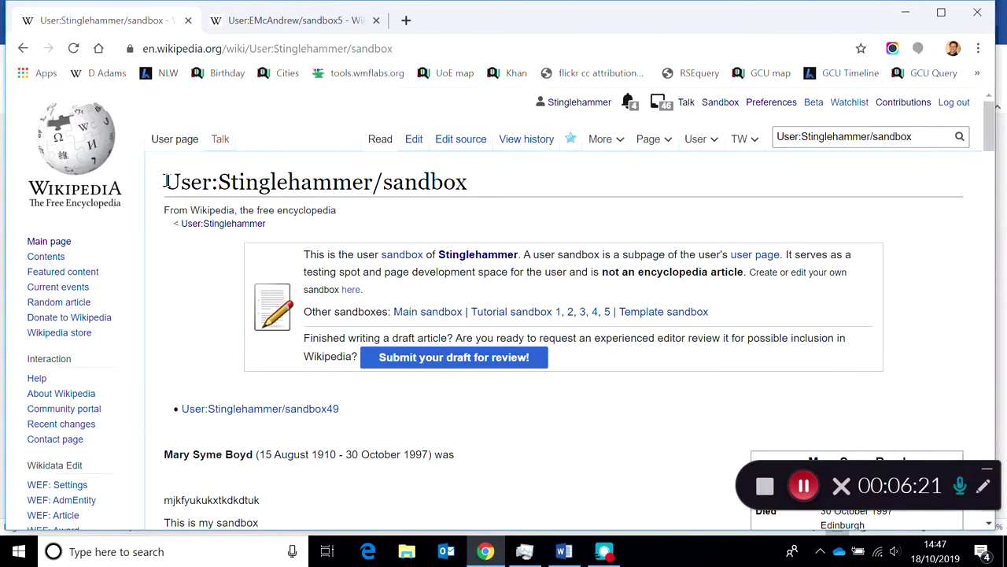
# - Select your sandbox content from the sandbox49 link downward, then return to sandbox5
pyautogui.moveTo(166, 180); pyautogui.dragTo(472, 187)
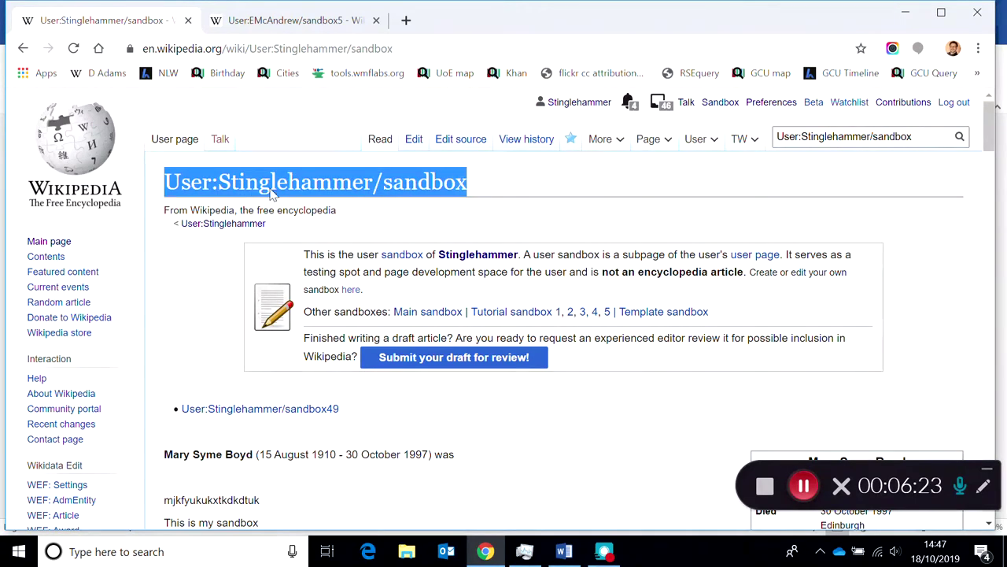
pyautogui.click(289, 26)
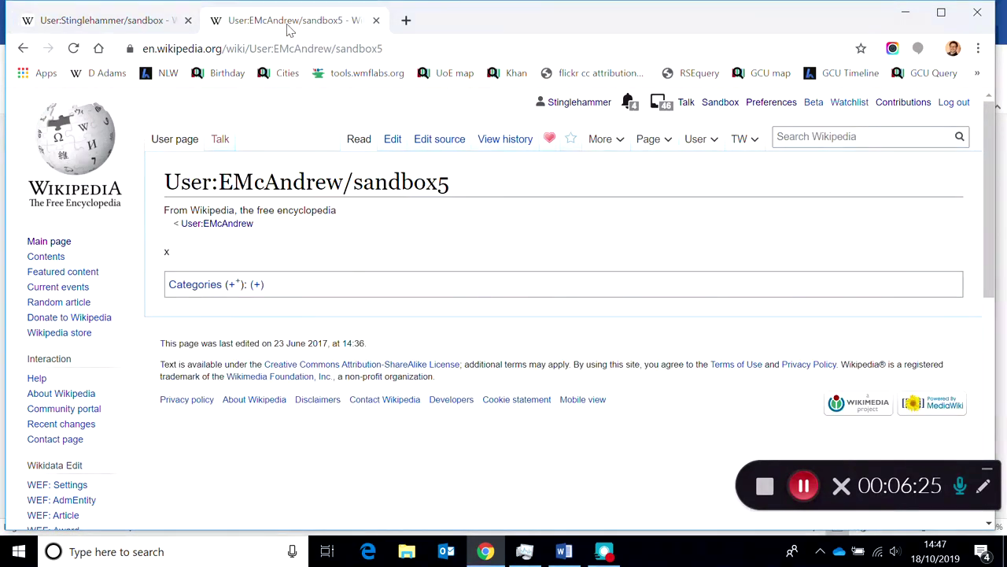
pyautogui.click(140, 21)
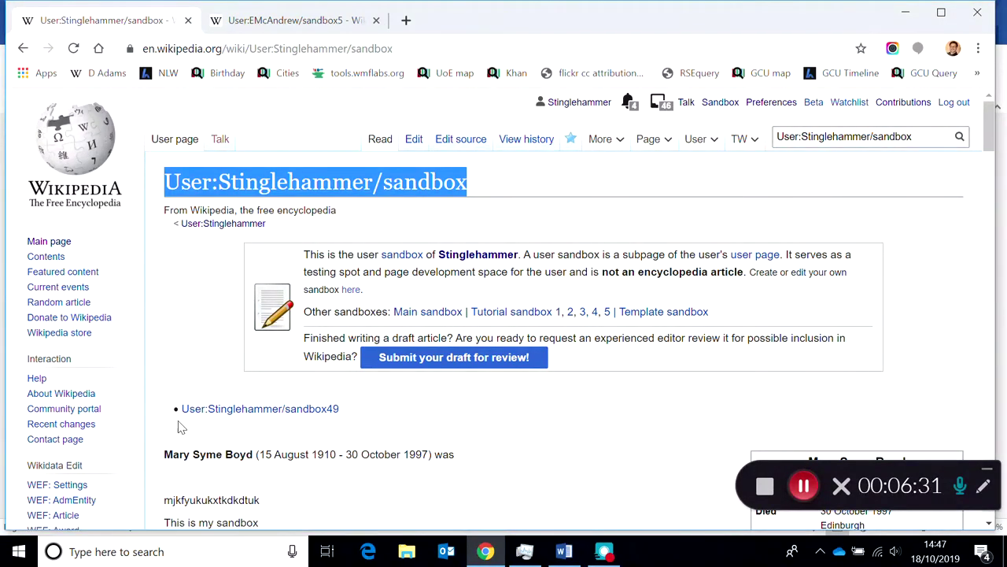
pyautogui.moveTo(166, 411); pyautogui.dragTo(319, 514)
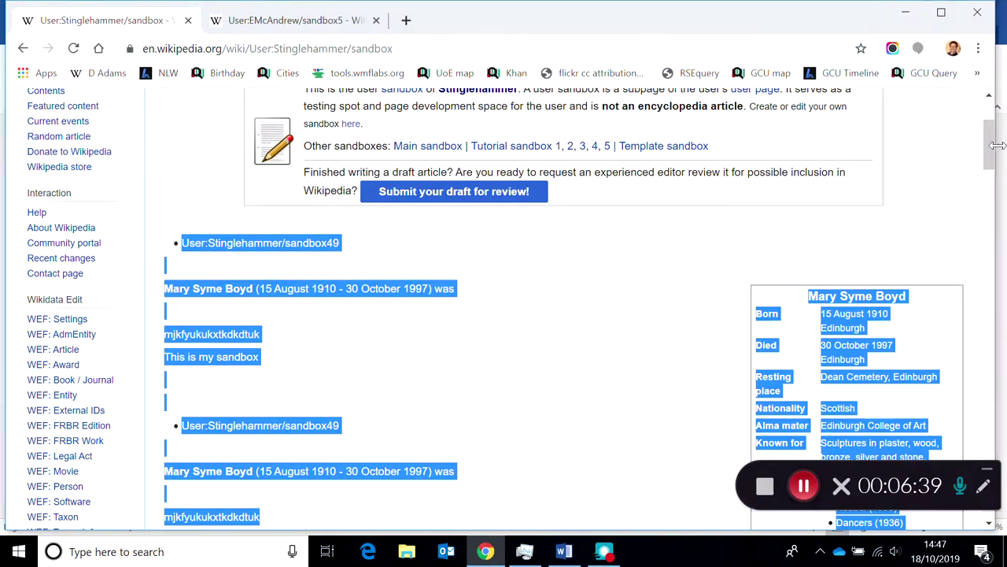
pyautogui.click(307, 21)
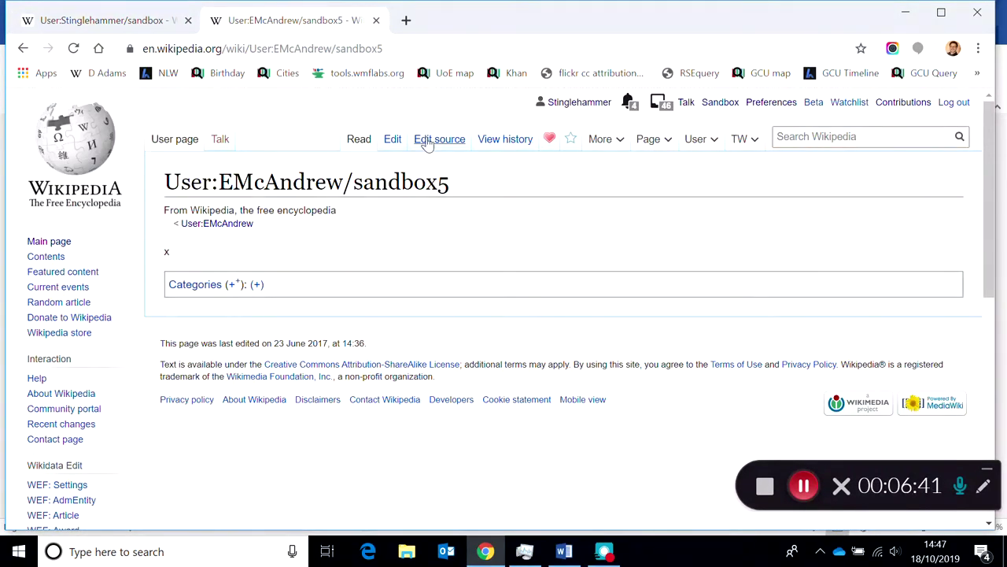
# - Open sandbox5 in the visual editor and undo the sandbox content pasted into it
pyautogui.click(390, 140)
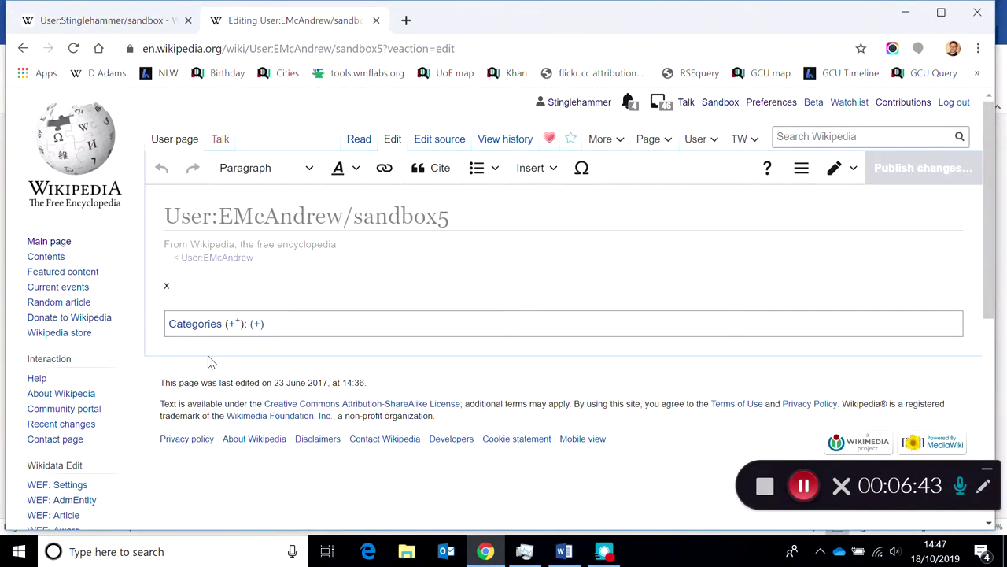
pyautogui.scroll(-5, 211, 361)
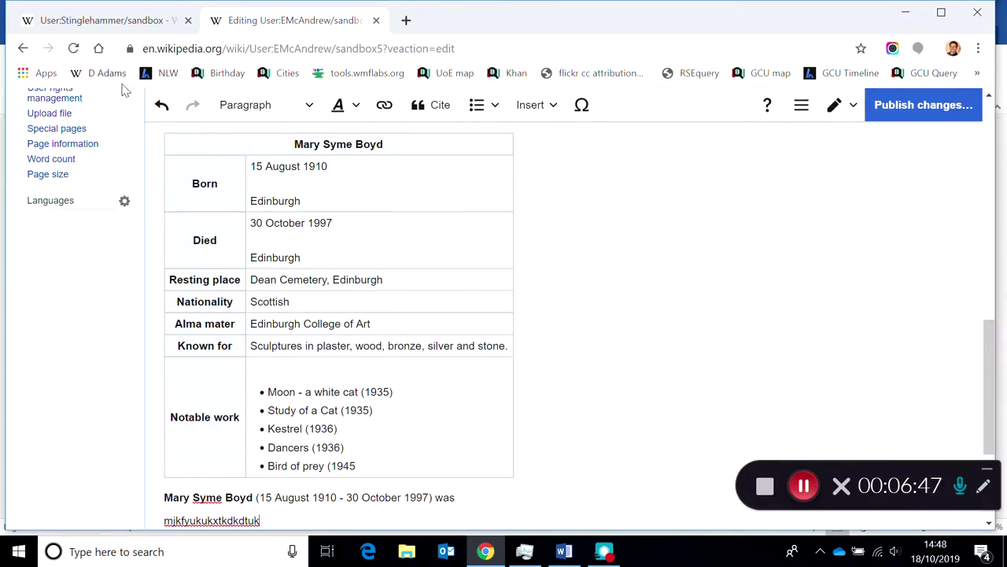
pyautogui.click(160, 110)
pyautogui.click(160, 110)
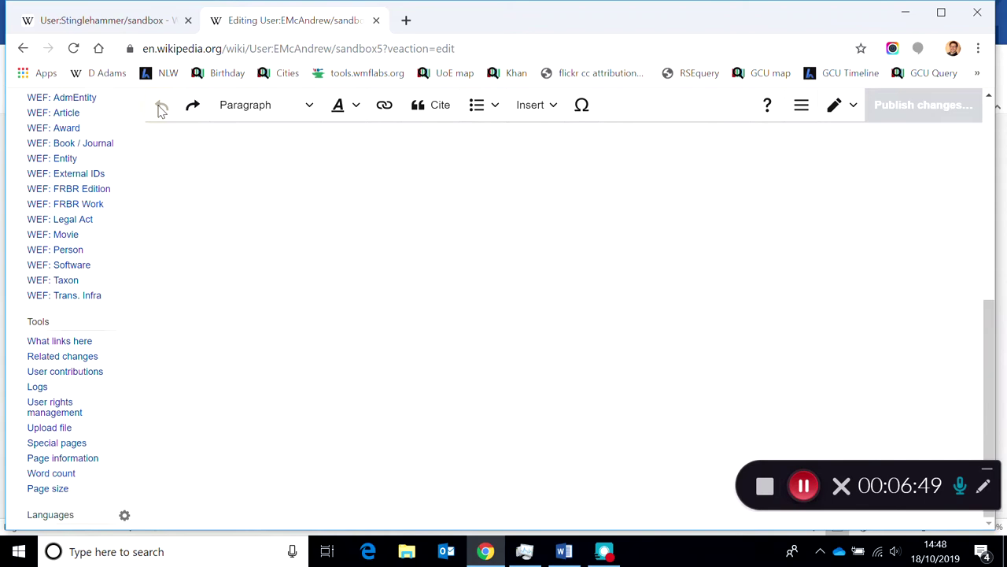
pyautogui.hotkey('ctrl', 'shift', 'Tab')
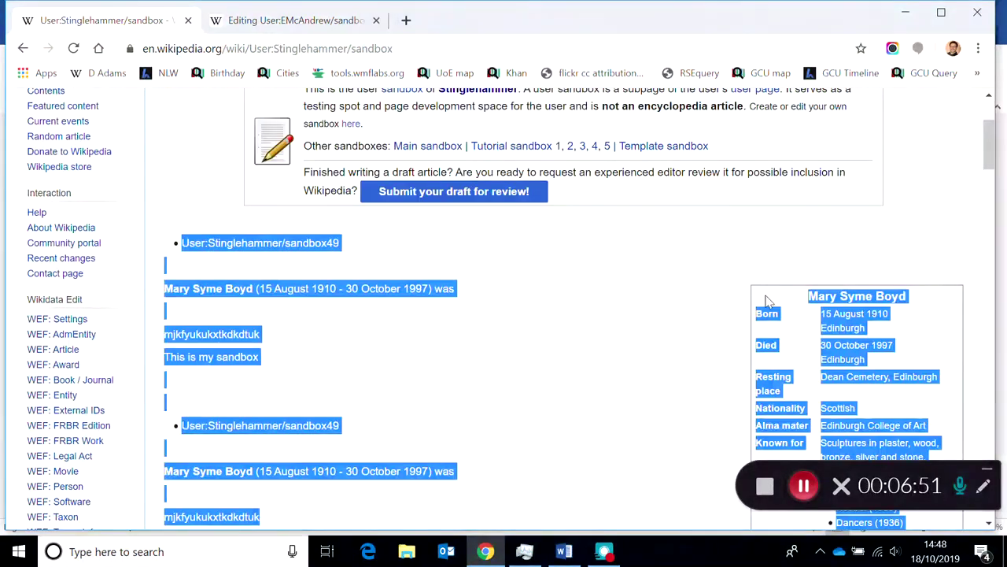
# - Open your own sandbox in the source editor and copy its entire wikitext
pyautogui.click(915, 228)
pyautogui.scroll(3, 985, 135)
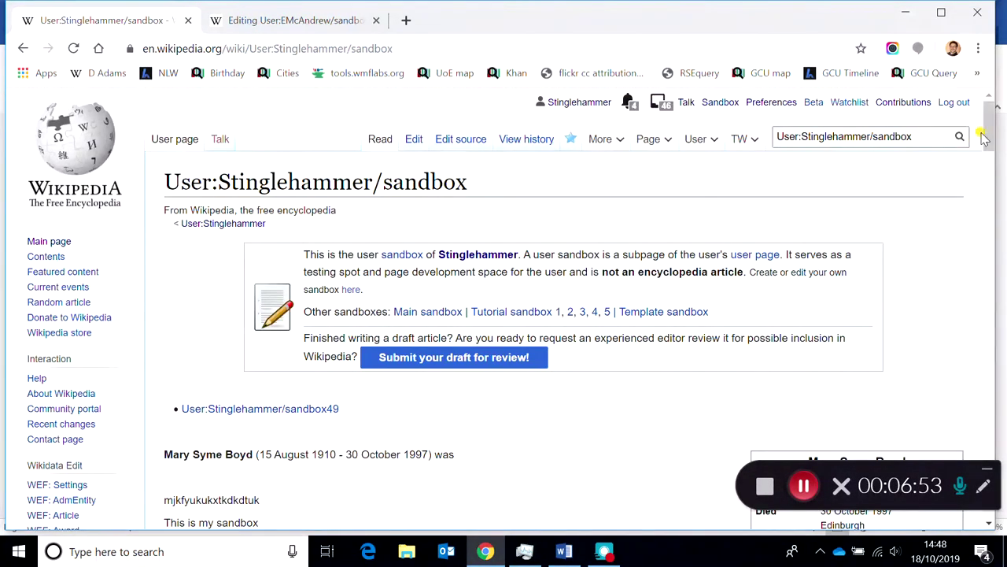
pyautogui.click(475, 146)
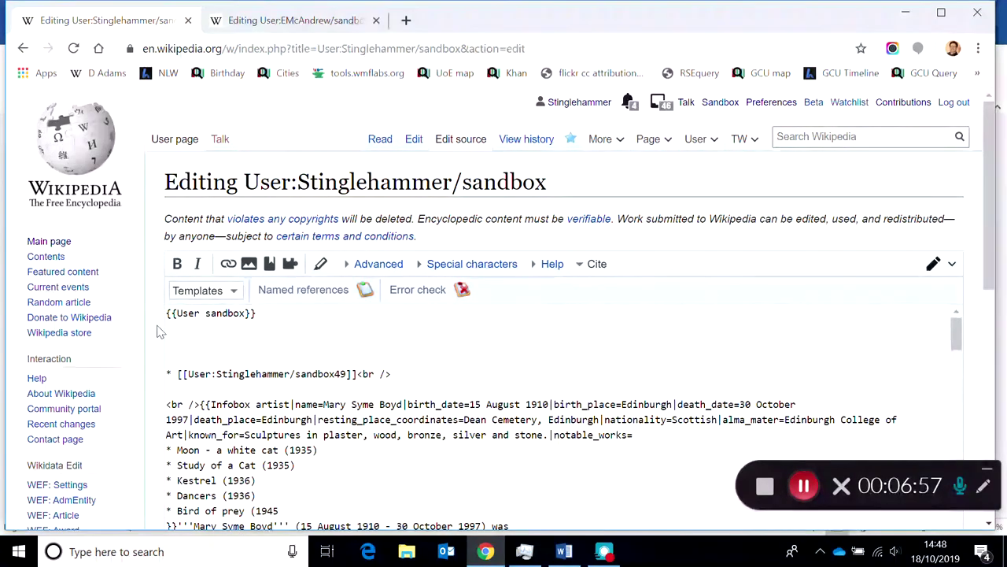
pyautogui.moveTo(167, 312); pyautogui.dragTo(670, 355)
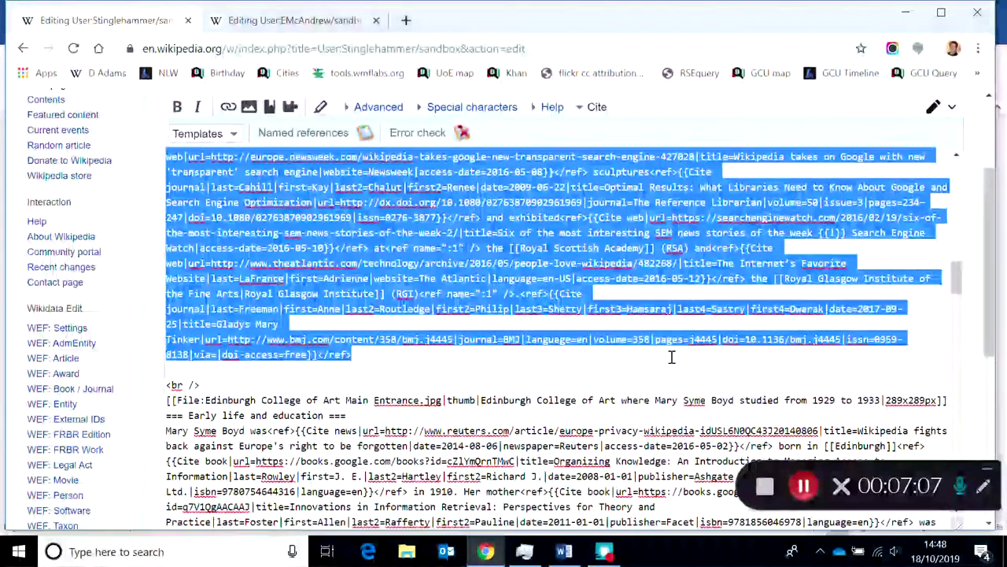
pyautogui.moveTo(997, 296); pyautogui.dragTo(995, 224)
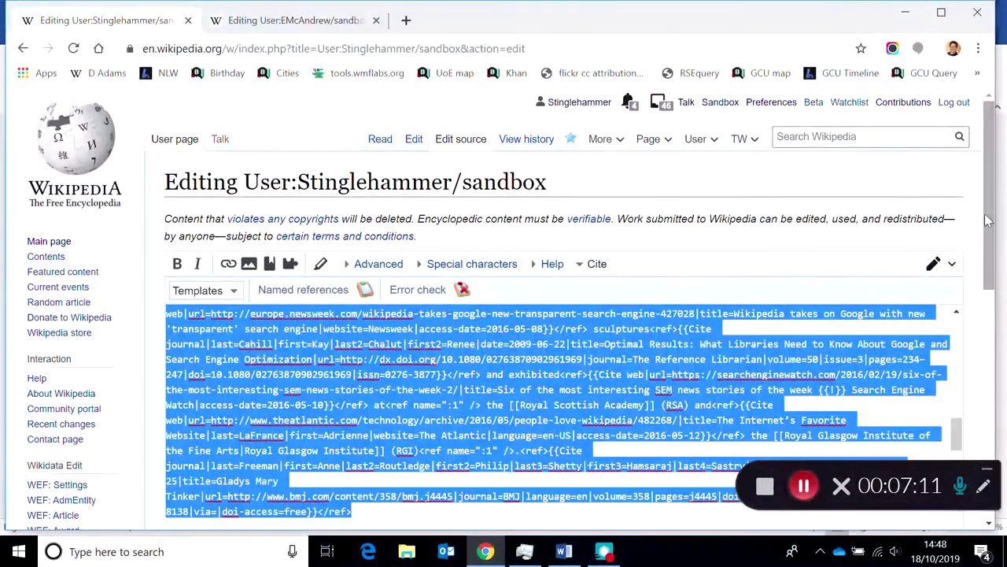
pyautogui.rightClick(315, 354)
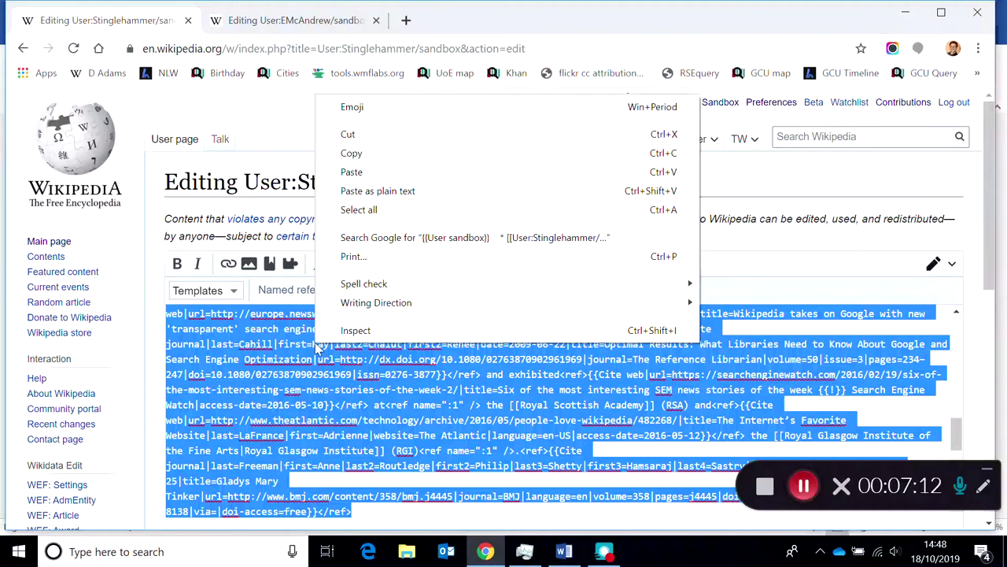
pyautogui.click(353, 154)
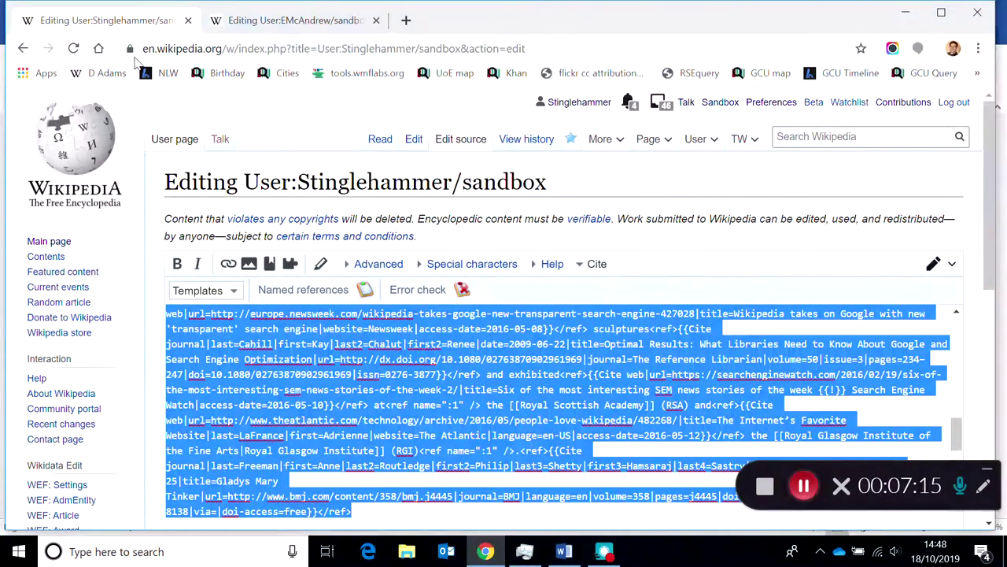
# - Paste the copied sandbox wikitext into sandbox5's source editor
pyautogui.click(246, 22)
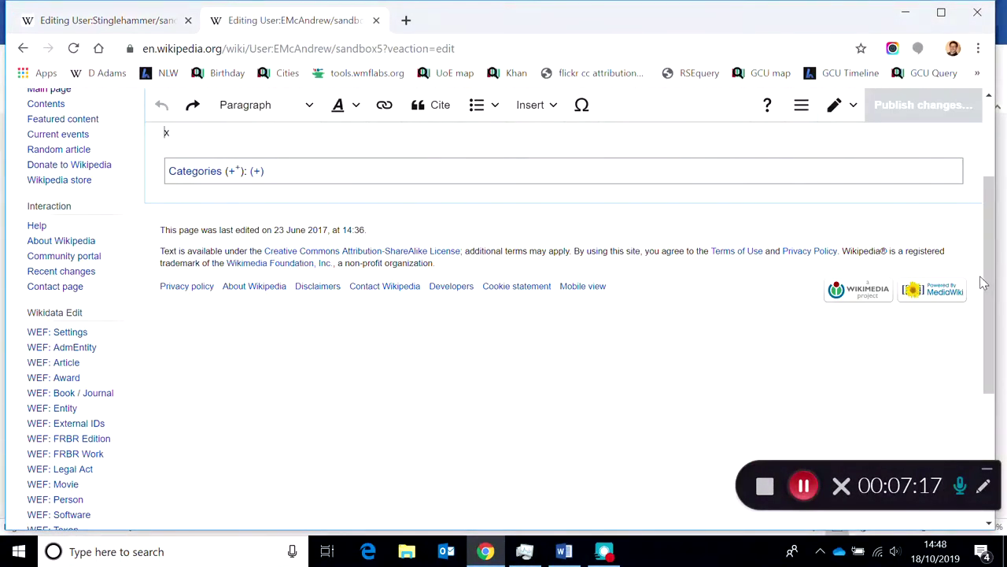
pyautogui.moveTo(989, 279); pyautogui.dragTo(1002, 177)
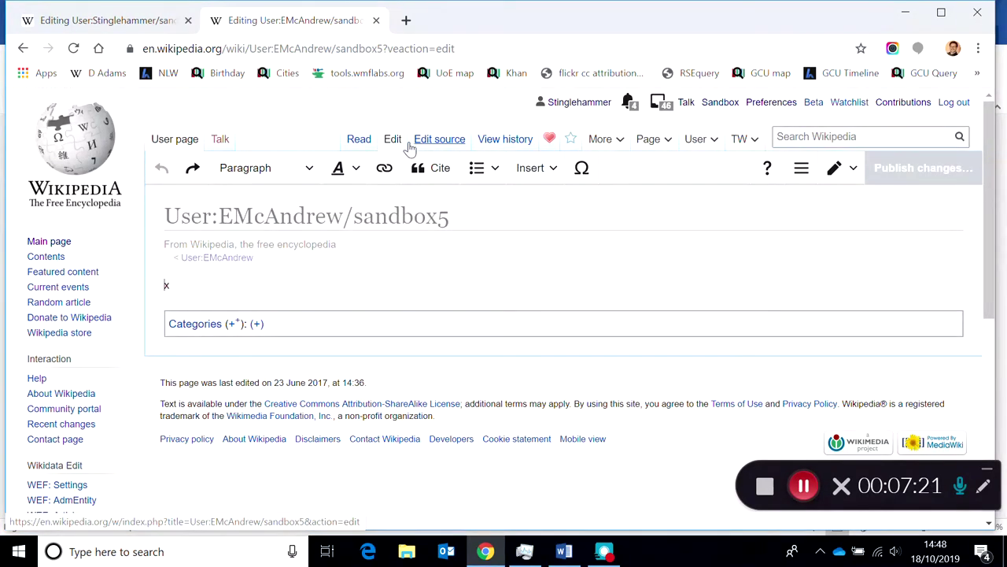
pyautogui.click(433, 147)
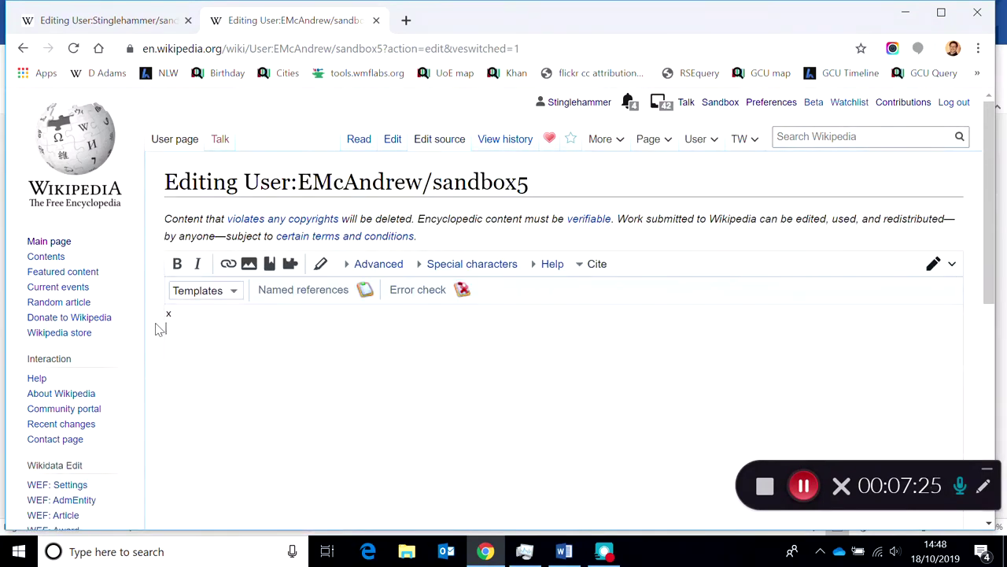
pyautogui.click(171, 328)
pyautogui.hotkey('ctrl', 'v')
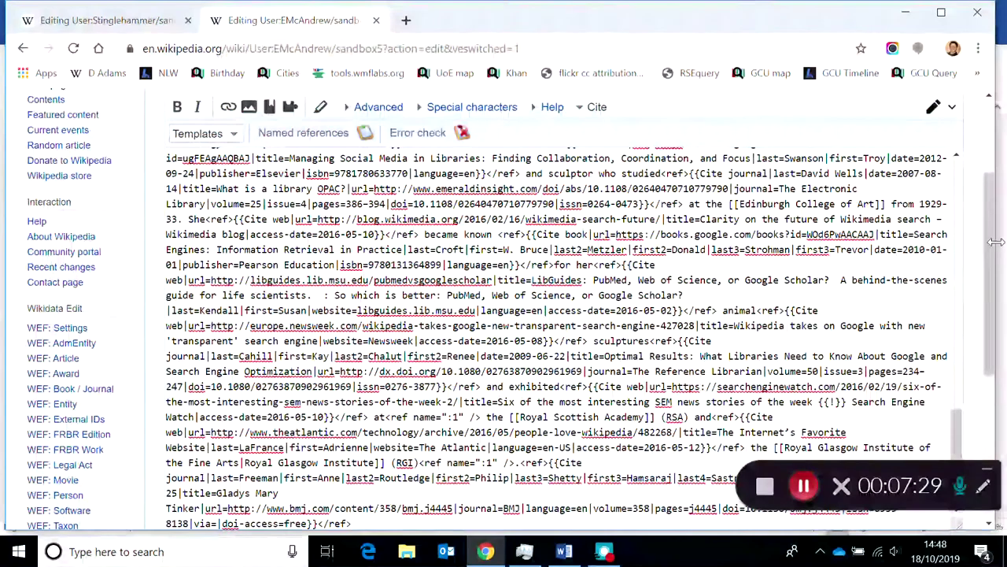
pyautogui.moveTo(990, 242); pyautogui.dragTo(1000, 386)
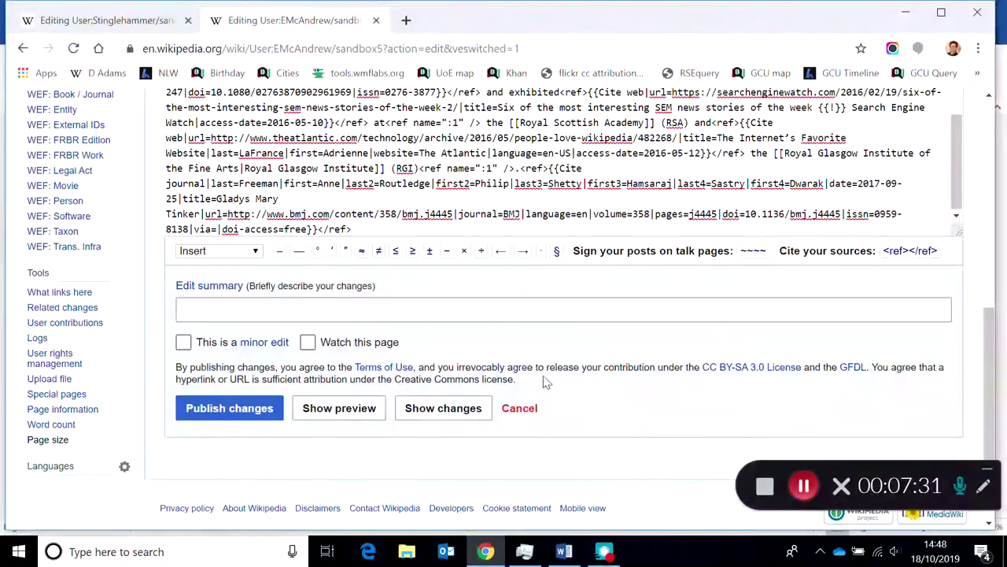
pyautogui.click(506, 307)
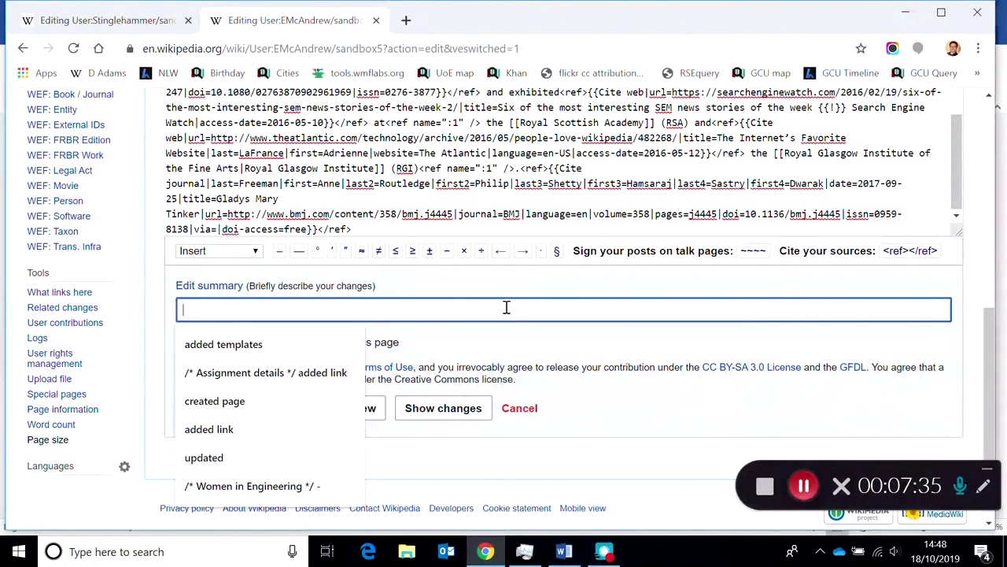
# - Publish sandbox5 with the edit summary 'added paragraphs on Mary Syme Boyd'
pyautogui.write('addeed')
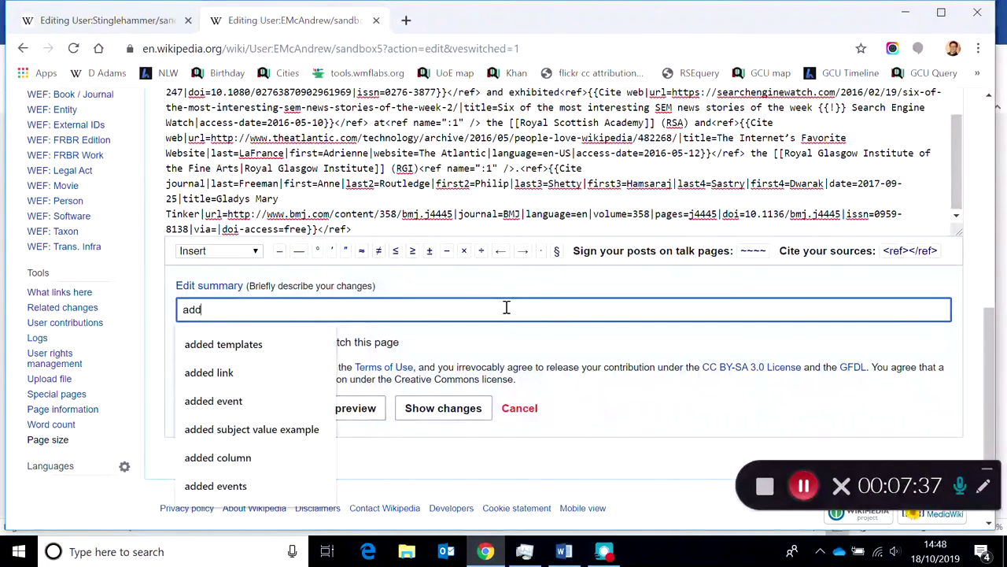
pyautogui.press('BackSpace')
pyautogui.press('BackSpace')
pyautogui.write('d pa')
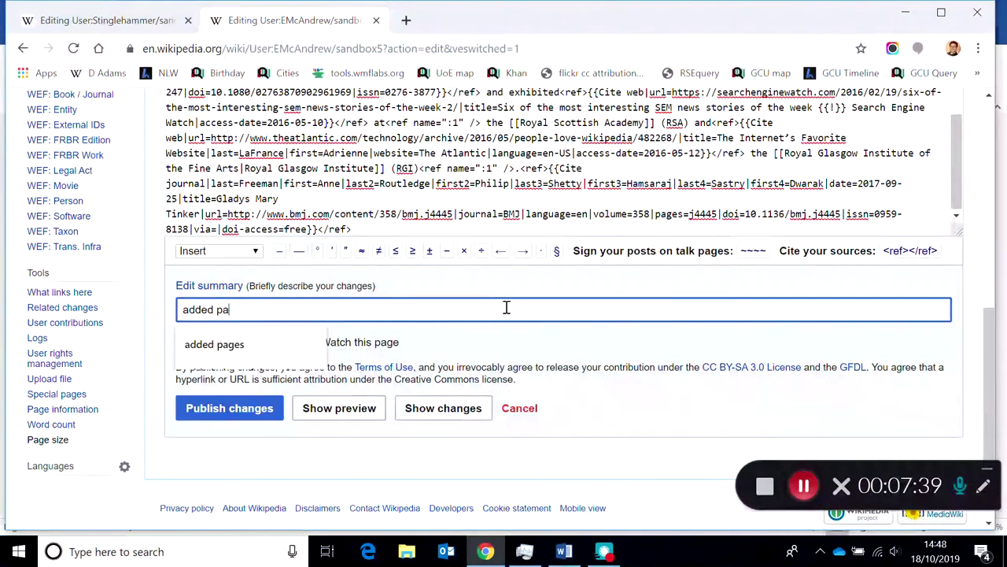
pyautogui.write('ragraphs ')
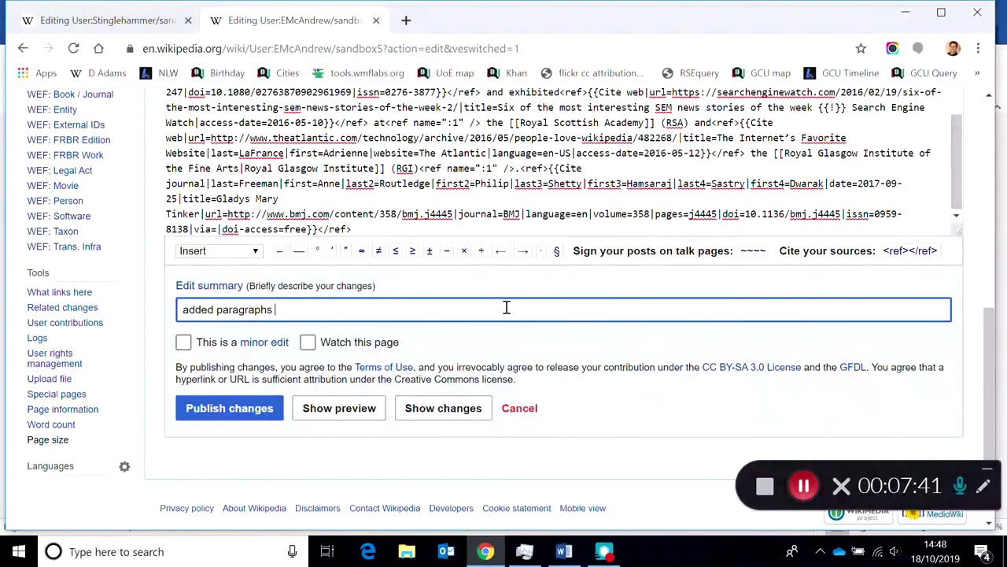
pyautogui.write('on Mary Sym')
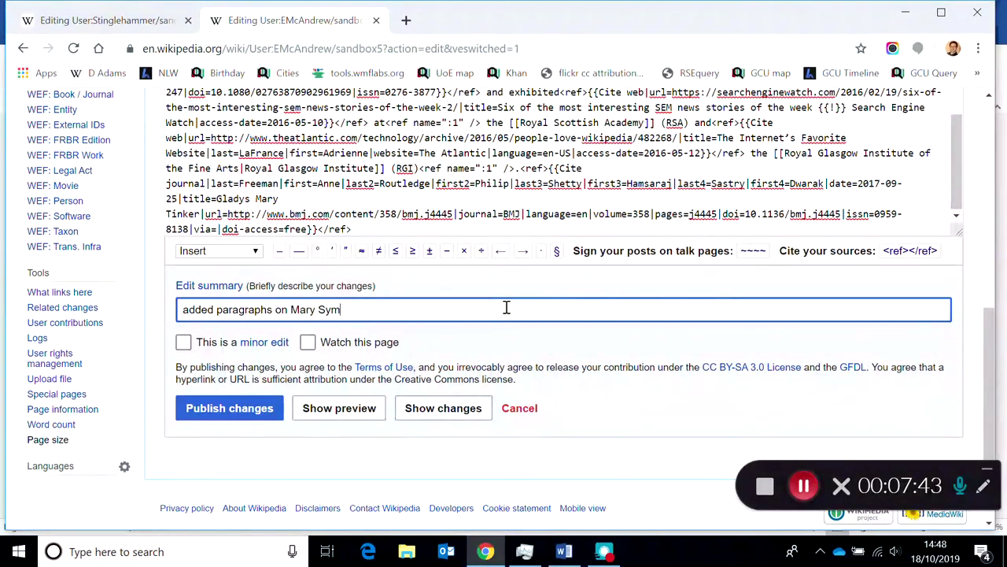
pyautogui.write('e Boyd')
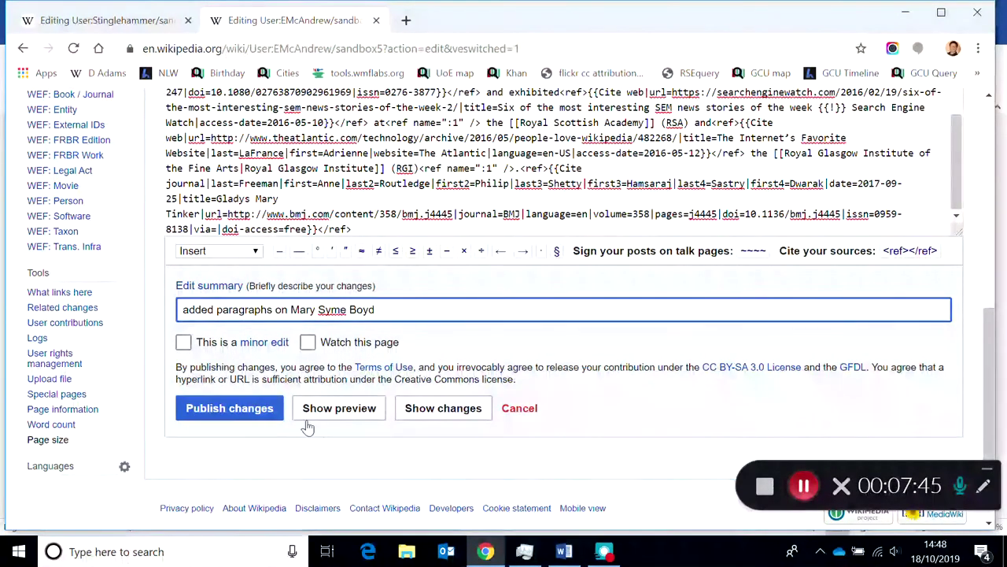
pyautogui.click(252, 417)
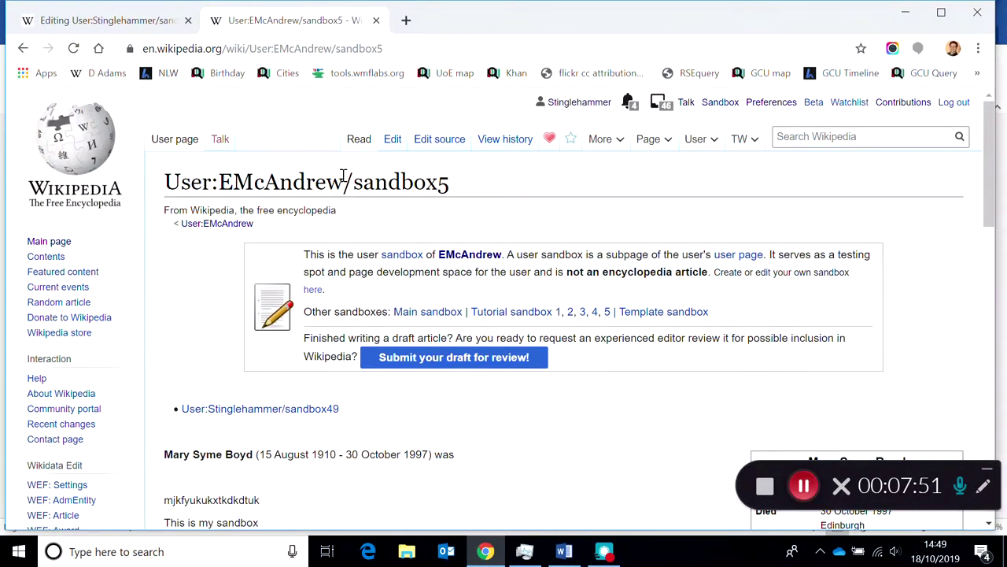
# - Inspect the published sandbox5 page, selecting parts of its page title
pyautogui.moveTo(343, 176); pyautogui.dragTo(167, 181)
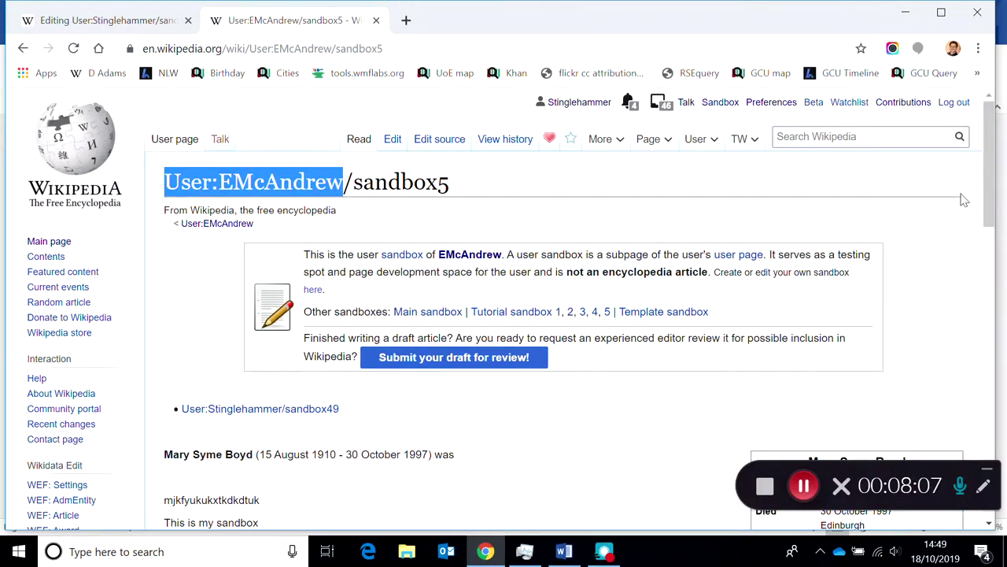
pyautogui.moveTo(992, 184); pyautogui.dragTo(997, 167)
pyautogui.click(165, 191)
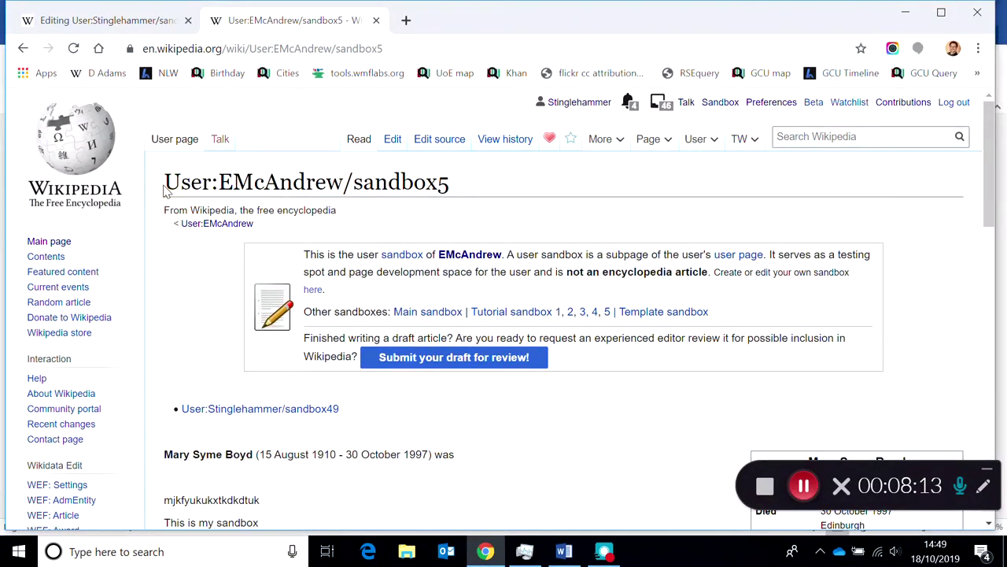
pyautogui.moveTo(167, 186); pyautogui.dragTo(459, 198)
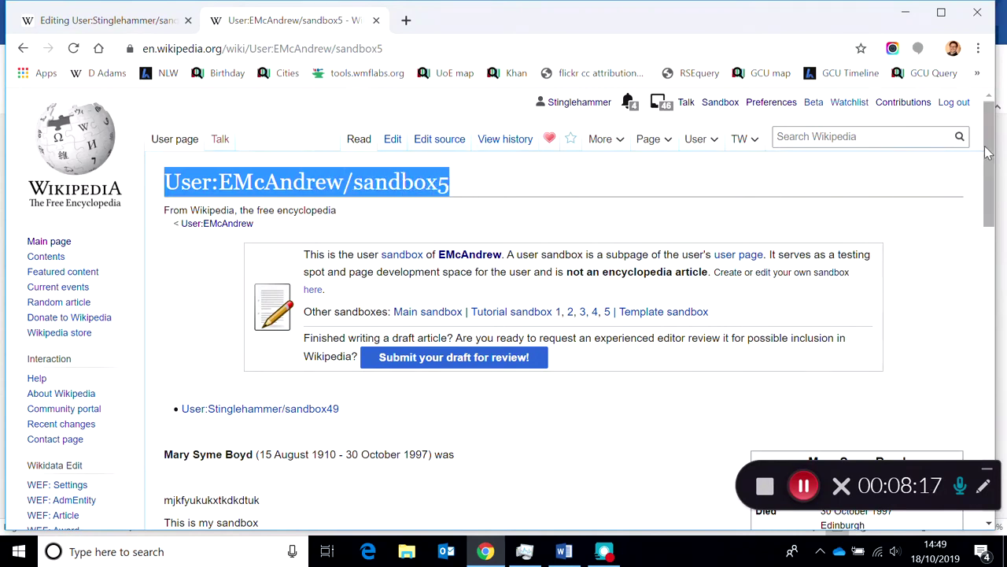
pyautogui.moveTo(989, 158); pyautogui.dragTo(988, 158)
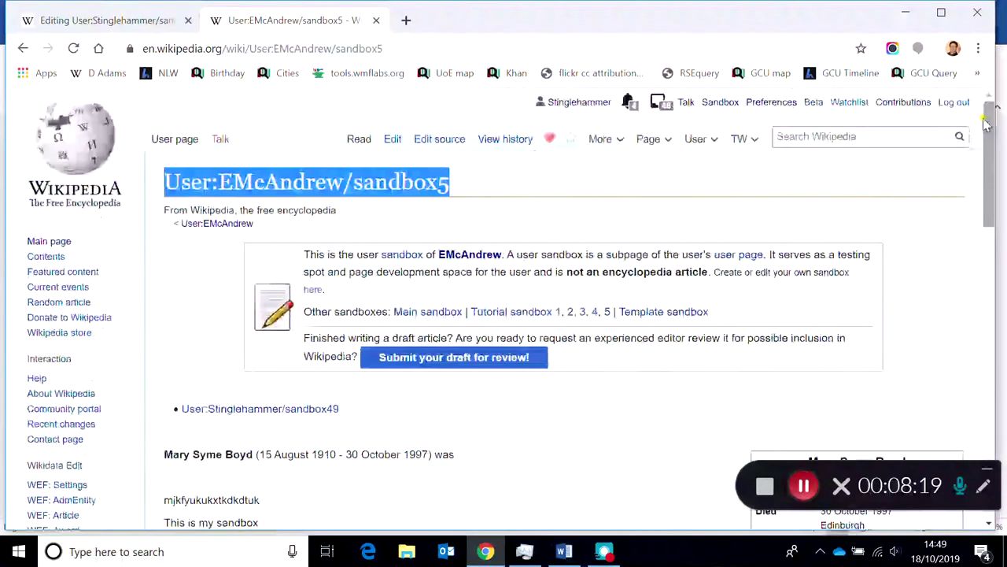
pyautogui.click(404, 21)
# - Search Google for wikipedia and enter the English-language Wikipedia
pyautogui.write('wikipedia')
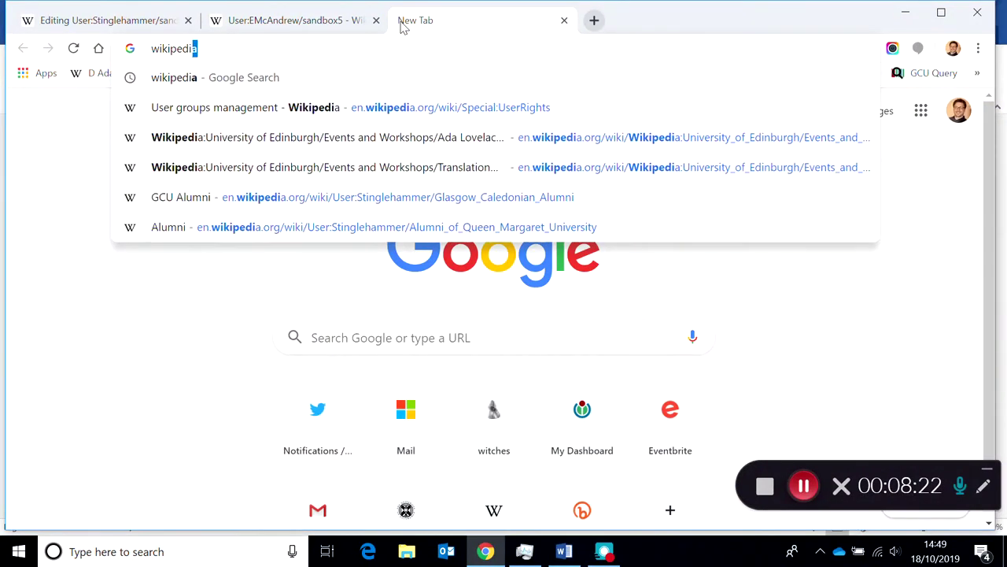
pyautogui.press('Return')
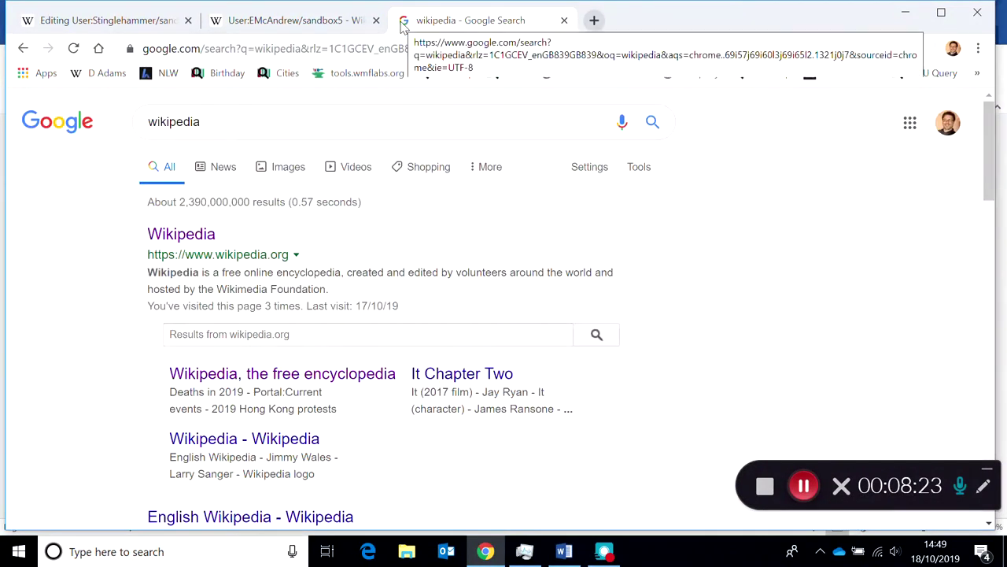
pyautogui.click(175, 234)
pyautogui.click(409, 195)
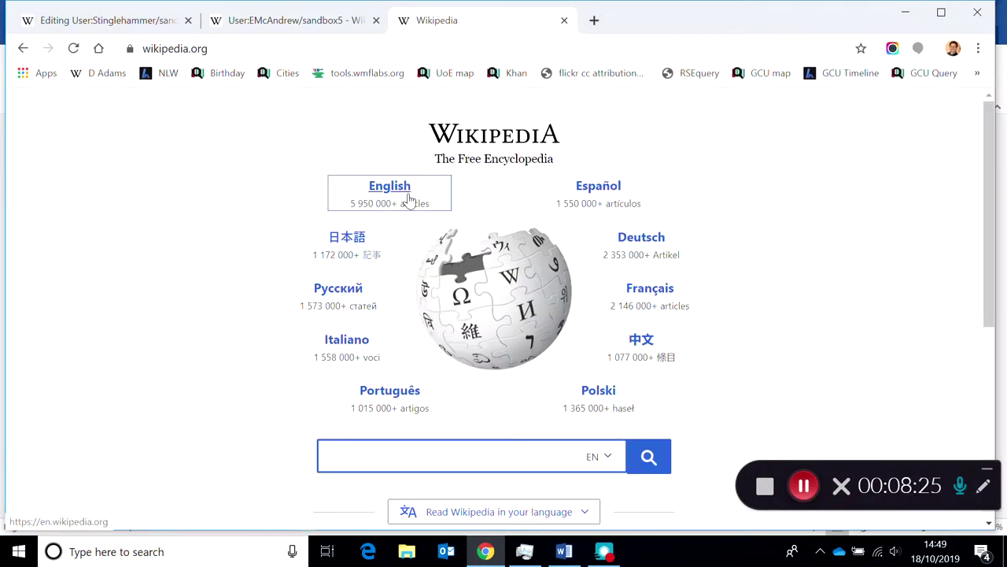
# - Find the Global health article and open its wikitext in the source editor
pyautogui.click(814, 135)
pyautogui.write('G')
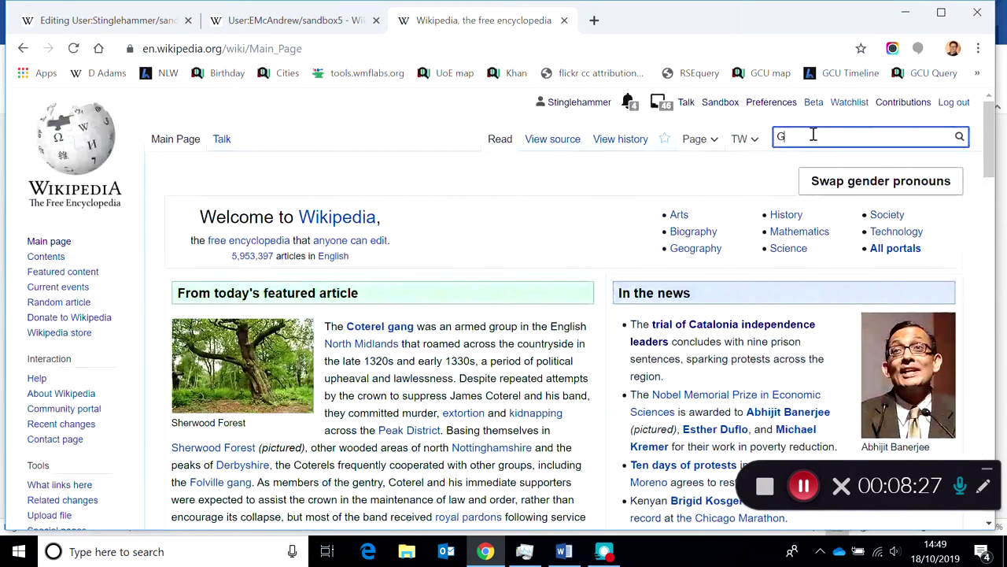
pyautogui.write('lobal Lealth')
pyautogui.press('Return')
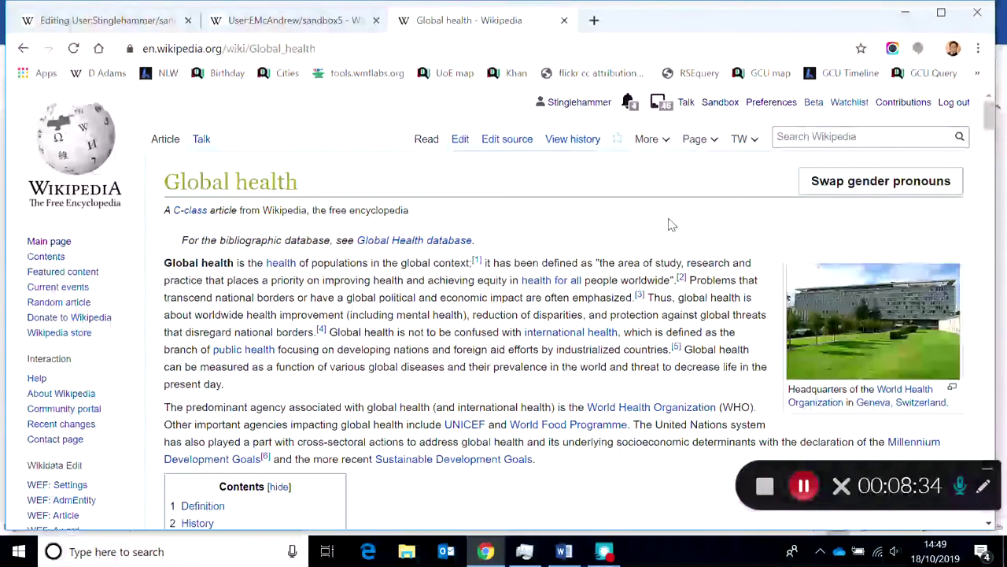
pyautogui.click(507, 140)
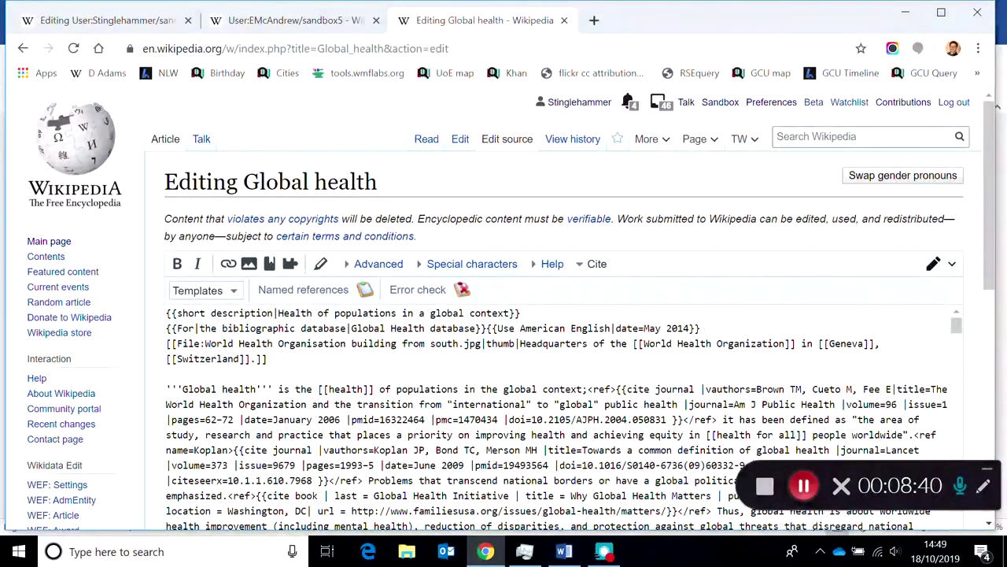
pyautogui.click(298, 20)
pyautogui.click(441, 142)
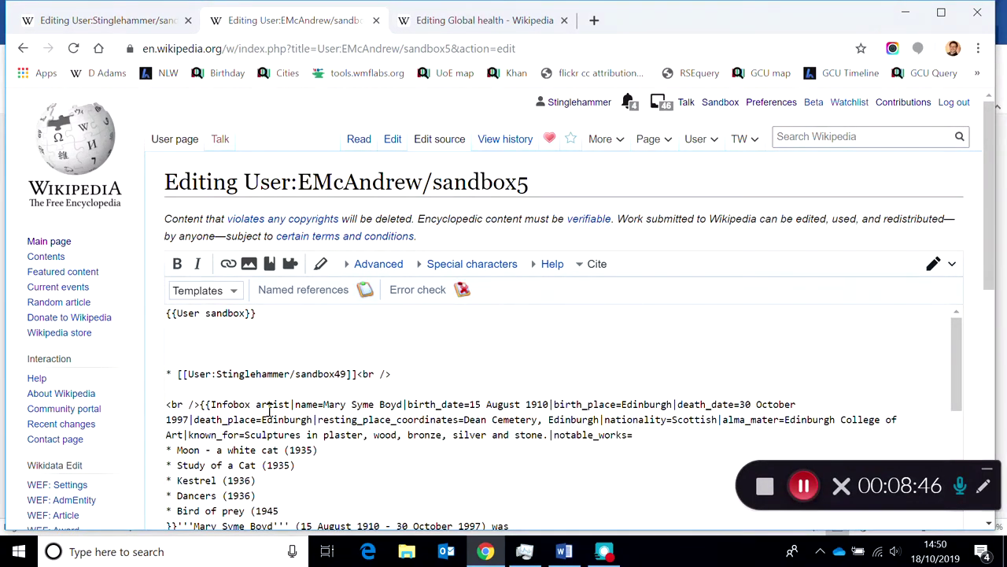
# - Delete the blank line below the sandbox template, then select from <br />{{Infobox to the last reference
pyautogui.moveTo(306, 314); pyautogui.dragTo(52, 315)
pyautogui.click(185, 348)
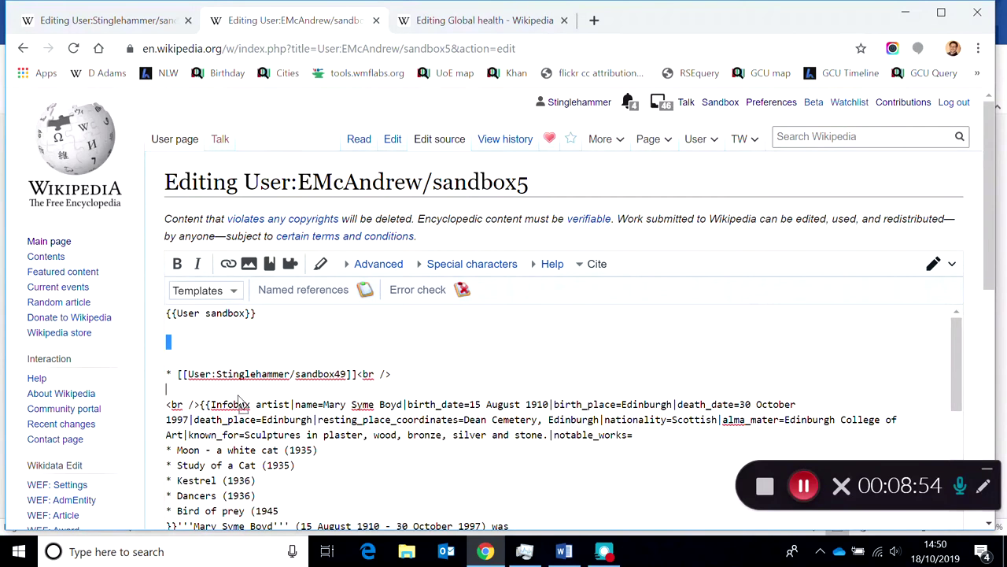
pyautogui.press('Delete')
pyautogui.click(193, 371)
pyautogui.click(178, 389)
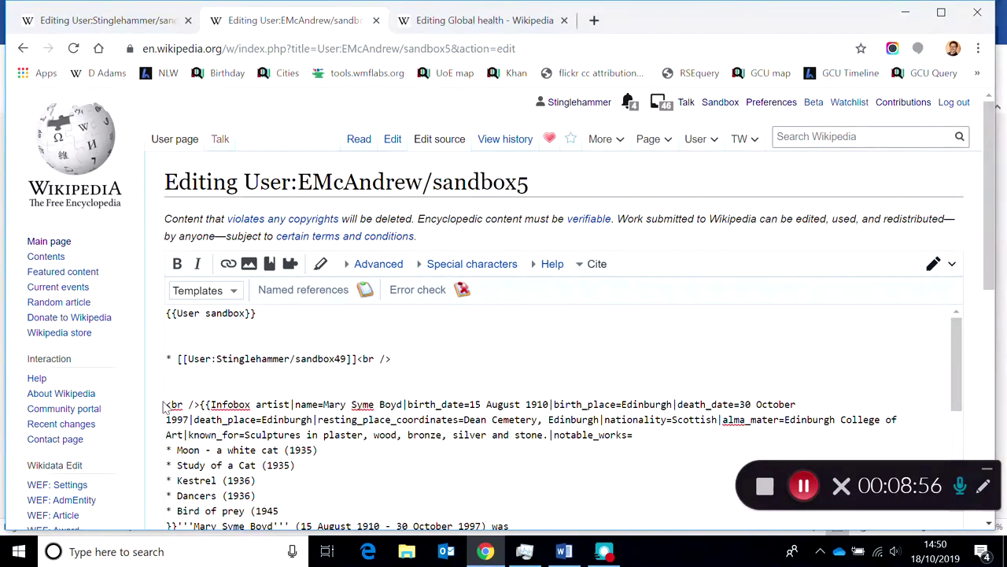
pyautogui.moveTo(166, 405)
pyautogui.mouseDown()
pyautogui.moveTo(189, 407)
pyautogui.moveTo(292, 468)
pyautogui.moveTo(328, 505)
pyautogui.moveTo(334, 529)
pyautogui.moveTo(360, 396)
pyautogui.moveTo(382, 535)
pyautogui.moveTo(420, 501)
pyautogui.moveTo(495, 267)
pyautogui.mouseUp()
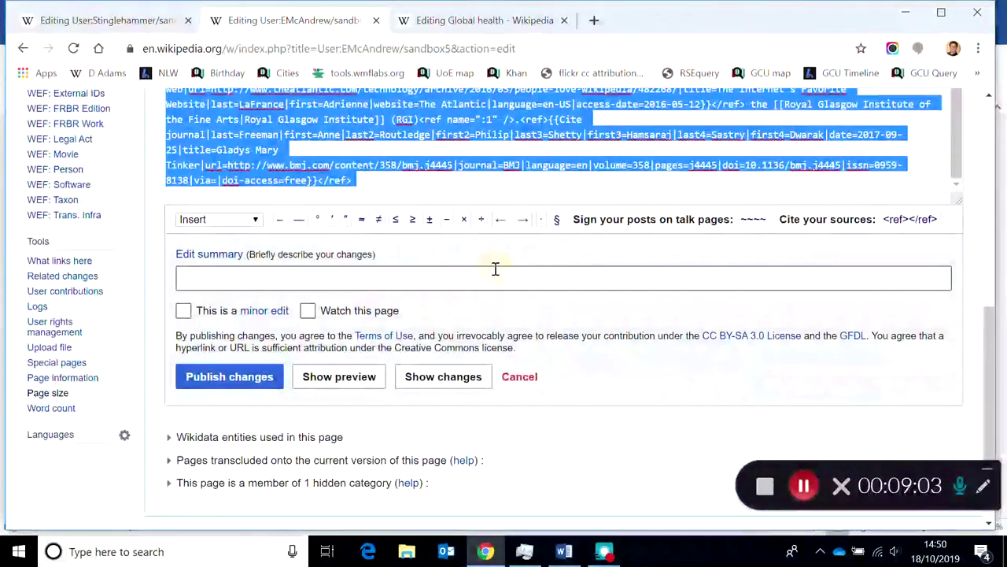
pyautogui.click(456, 20)
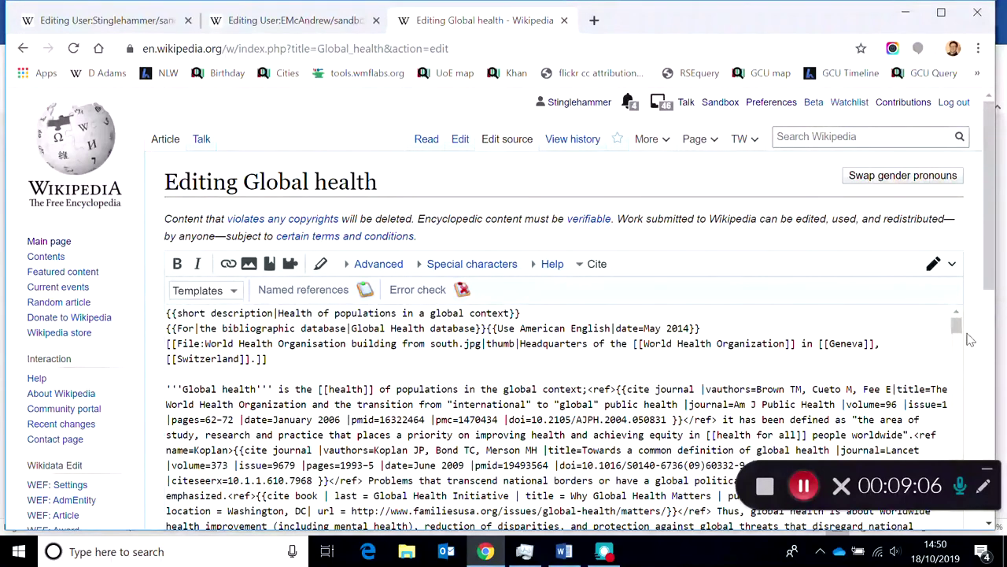
# - Replace the Timeline of global health see-also line under History with the sandbox content and preview
pyautogui.moveTo(957, 326); pyautogui.dragTo(969, 359)
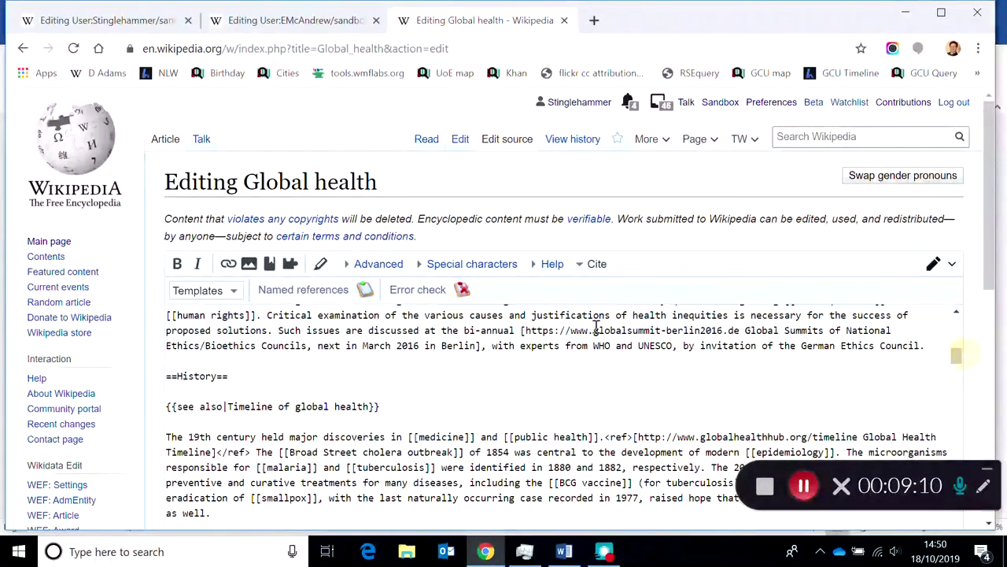
pyautogui.tripleClick(386, 408)
pyautogui.press('BackSpace')
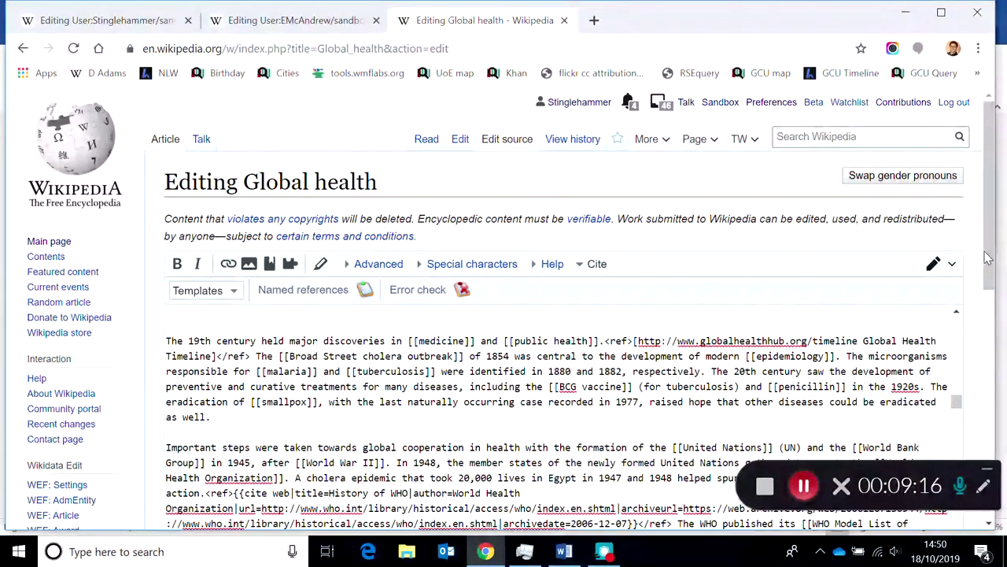
pyautogui.moveTo(990, 260); pyautogui.dragTo(991, 440)
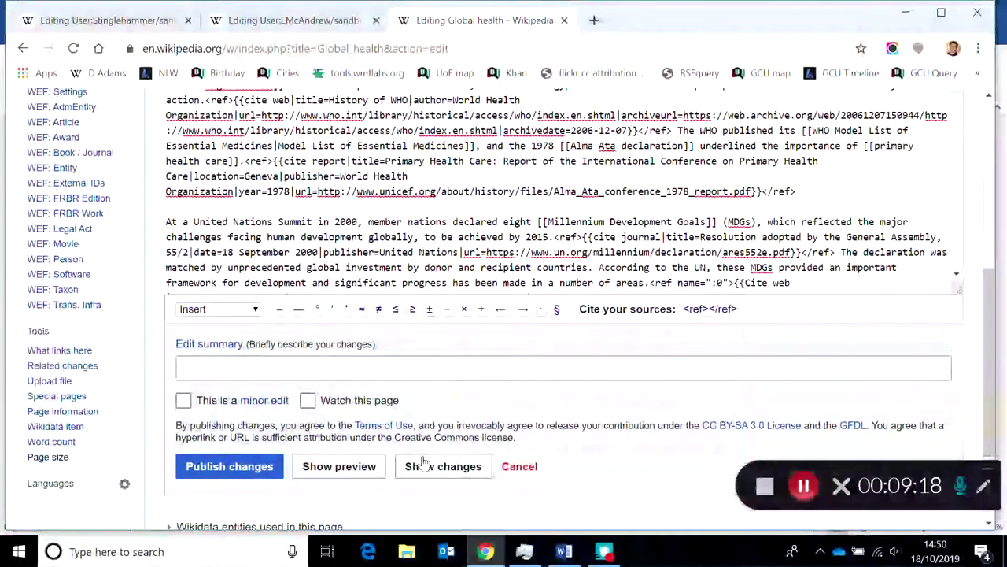
pyautogui.click(331, 468)
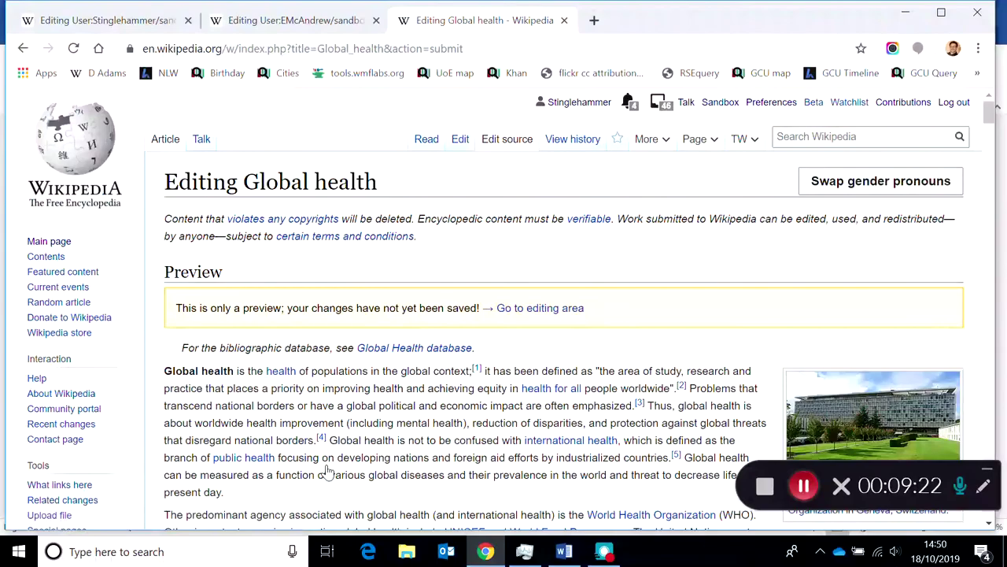
# - Scroll through the preview to check the Mary Syme Boyd text, infobox and red squirrel image
pyautogui.moveTo(989, 116)
pyautogui.mouseDown()
pyautogui.moveTo(990, 199)
pyautogui.moveTo(990, 181)
pyautogui.mouseUp()
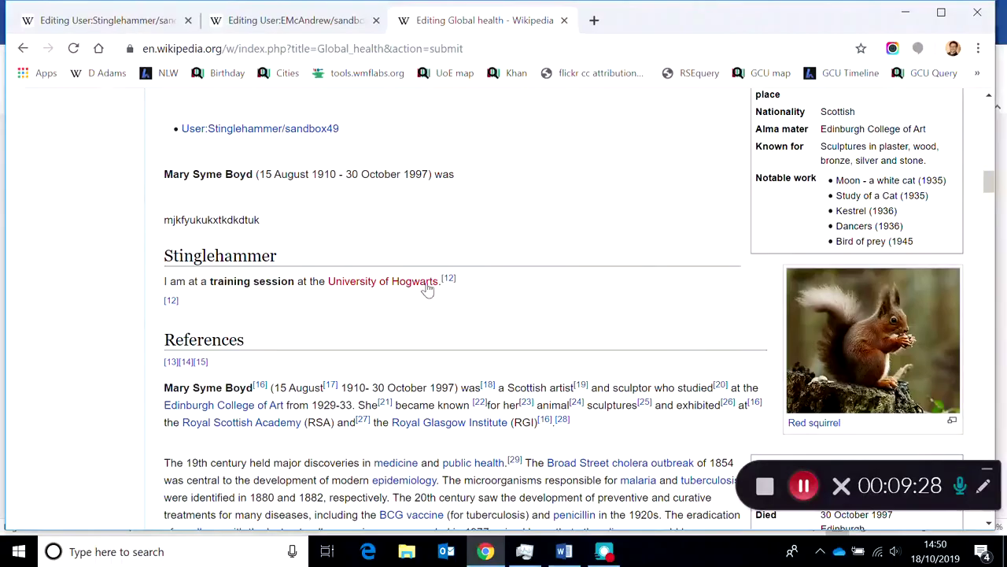
pyautogui.moveTo(989, 180)
pyautogui.mouseDown()
pyautogui.moveTo(994, 383)
pyautogui.moveTo(980, 472)
pyautogui.moveTo(989, 519)
pyautogui.mouseUp()
# - Begin the Global health edit summary with 'added section on global'
pyautogui.scroll(1, 418, 270)
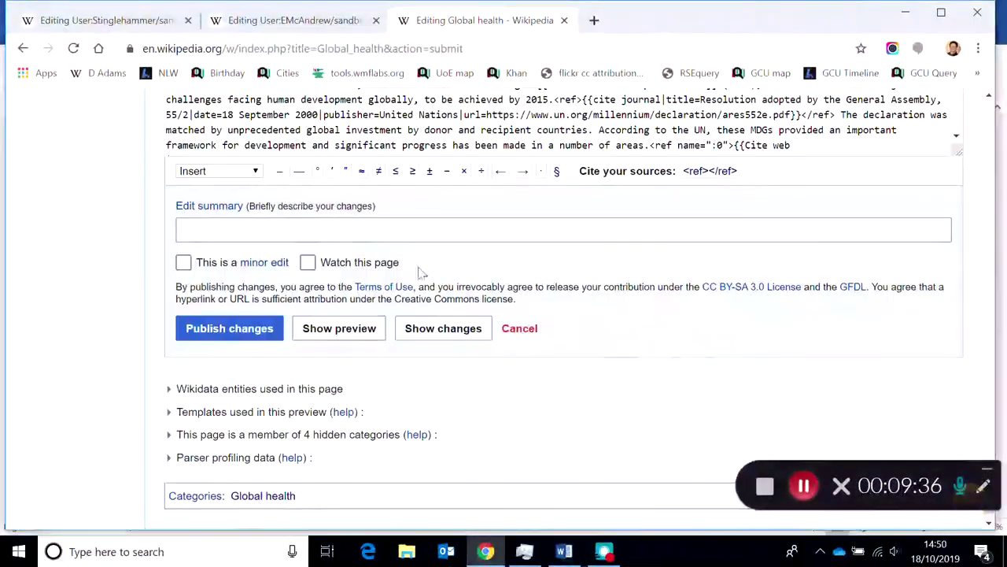
pyautogui.click(334, 228)
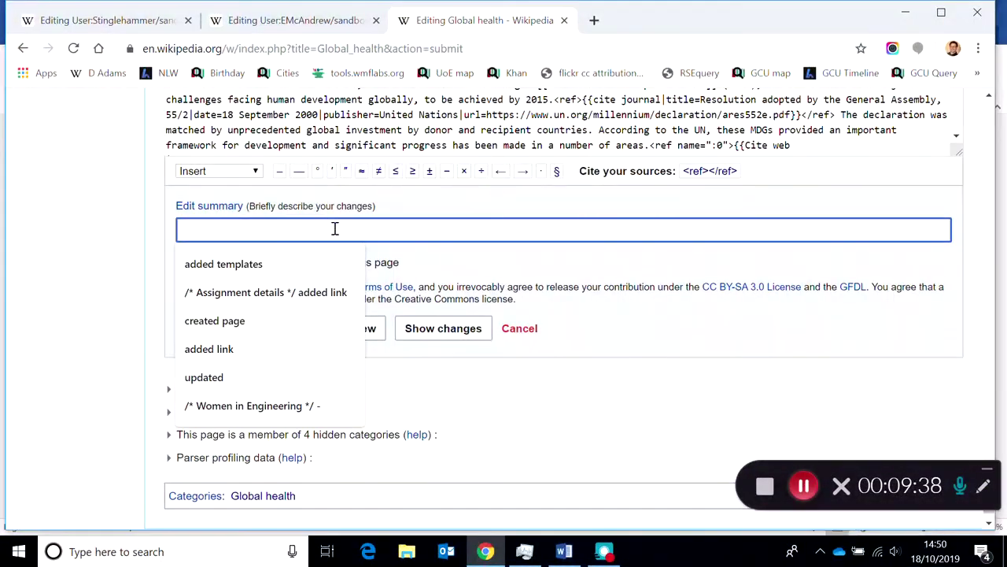
pyautogui.write('ad')
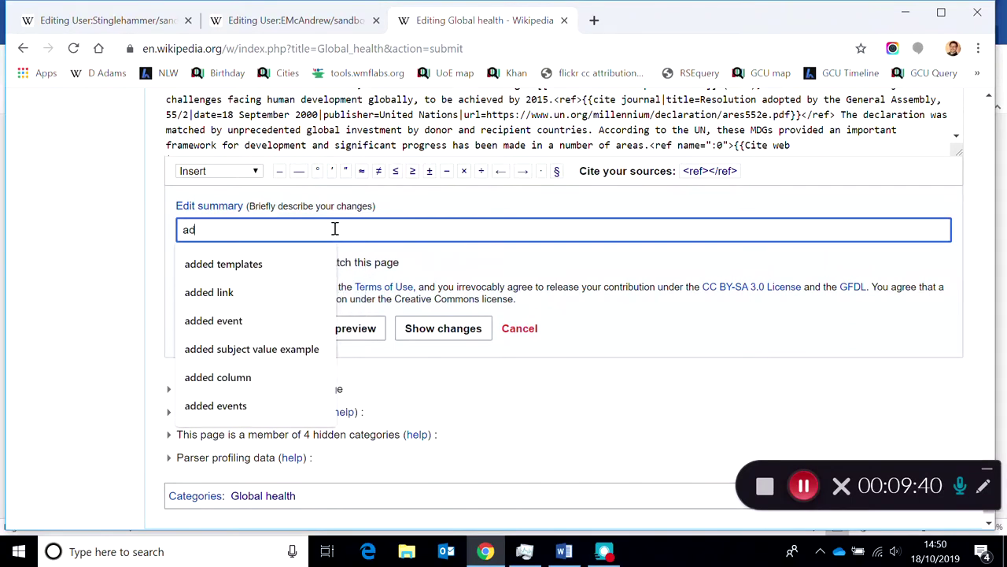
pyautogui.write('ded section on')
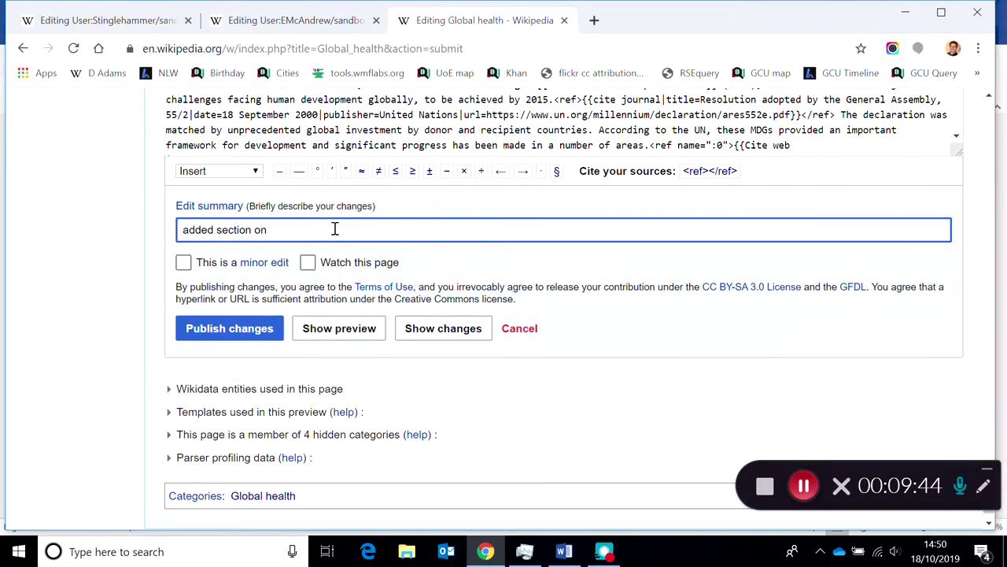
pyautogui.write(' global heal')
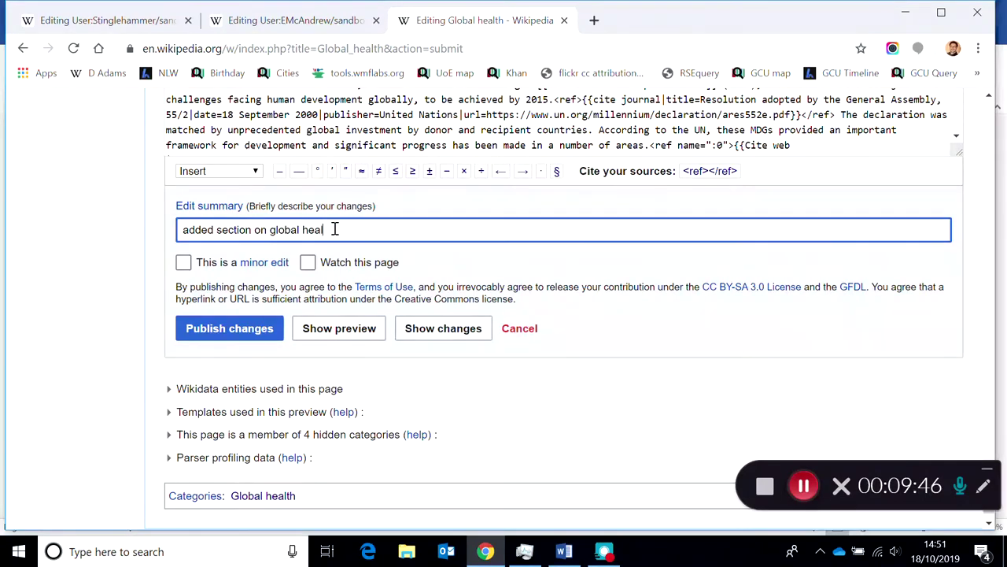